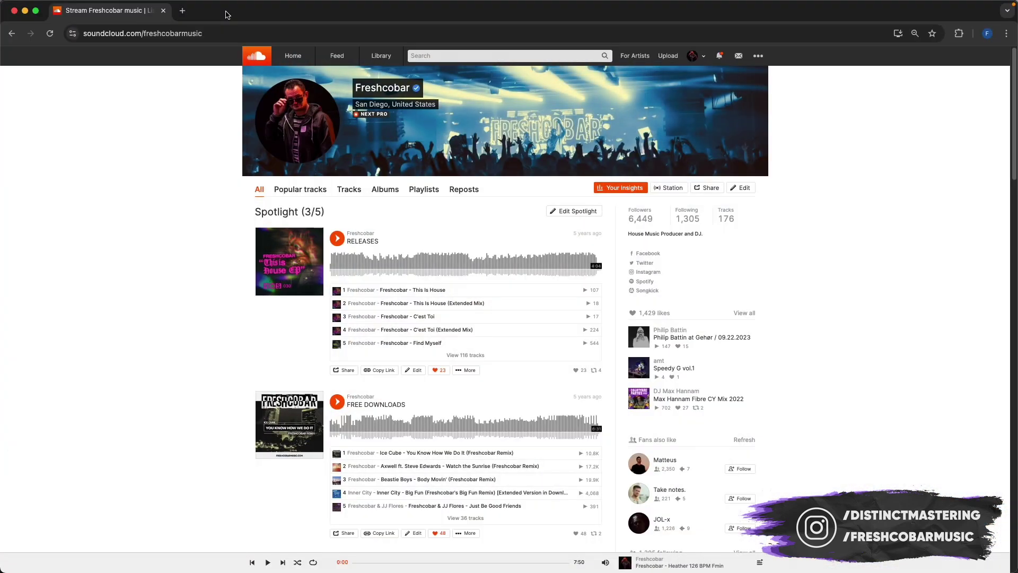
- Open the 36-track FREE DOWNLOADS playlist and scroll down to its later tracks
scroll(246, 352, down, 5)
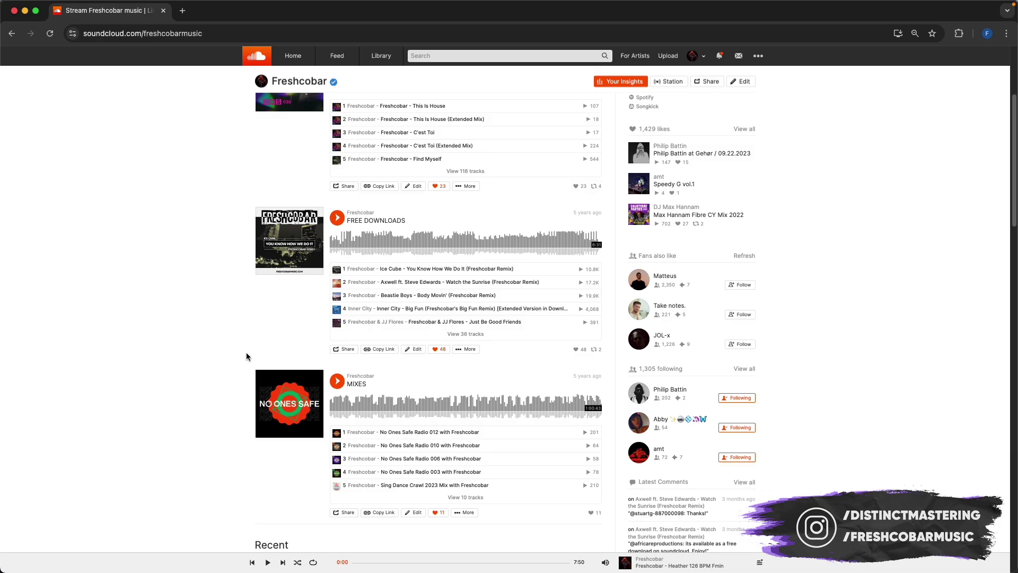
click(380, 220)
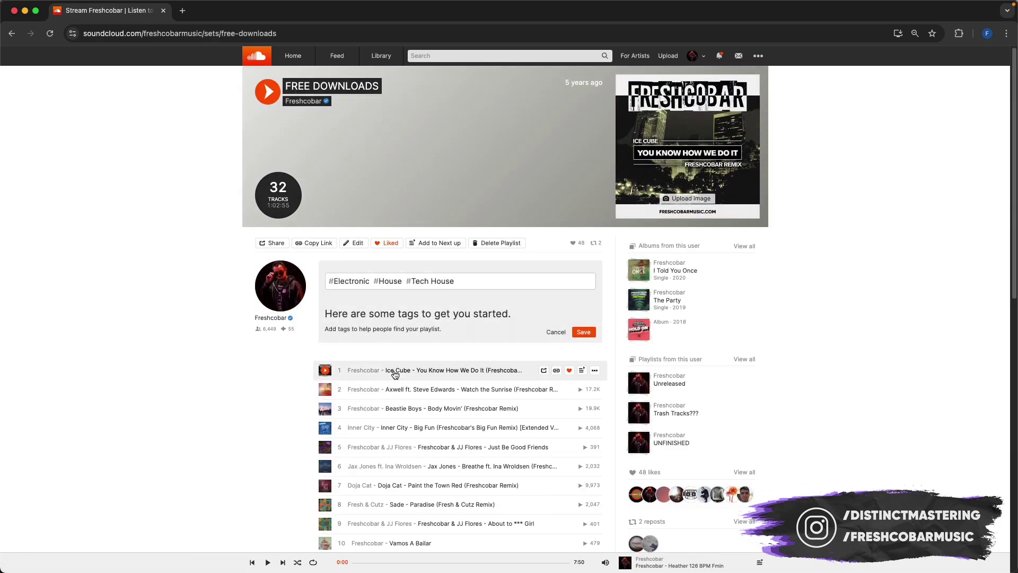
scroll(395, 374, down, 5)
scroll(395, 374, down, 7)
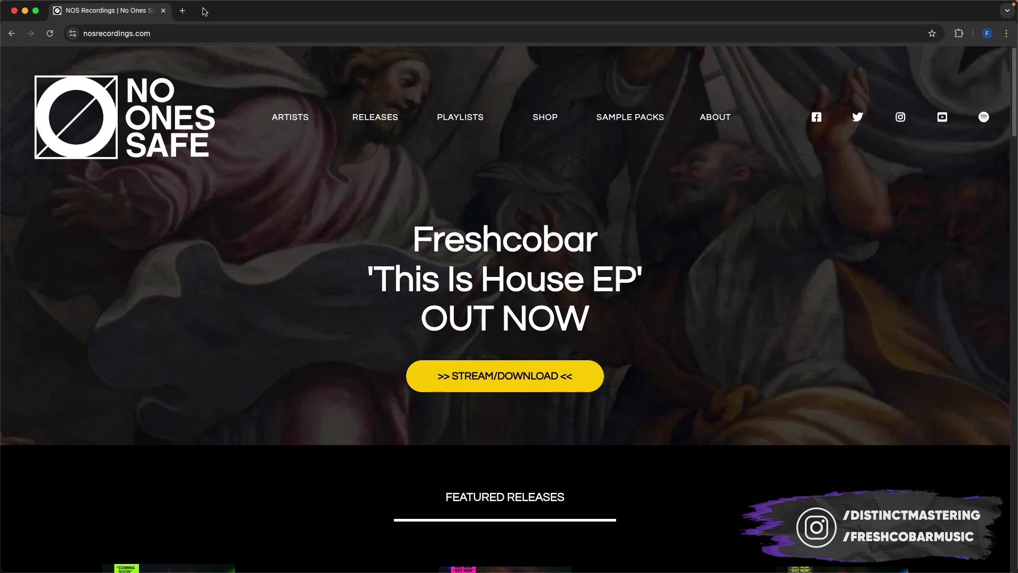
- Open the RELEASES page on nosrecordings.com and scroll through the release artwork grid
scroll(325, 239, down, 20)
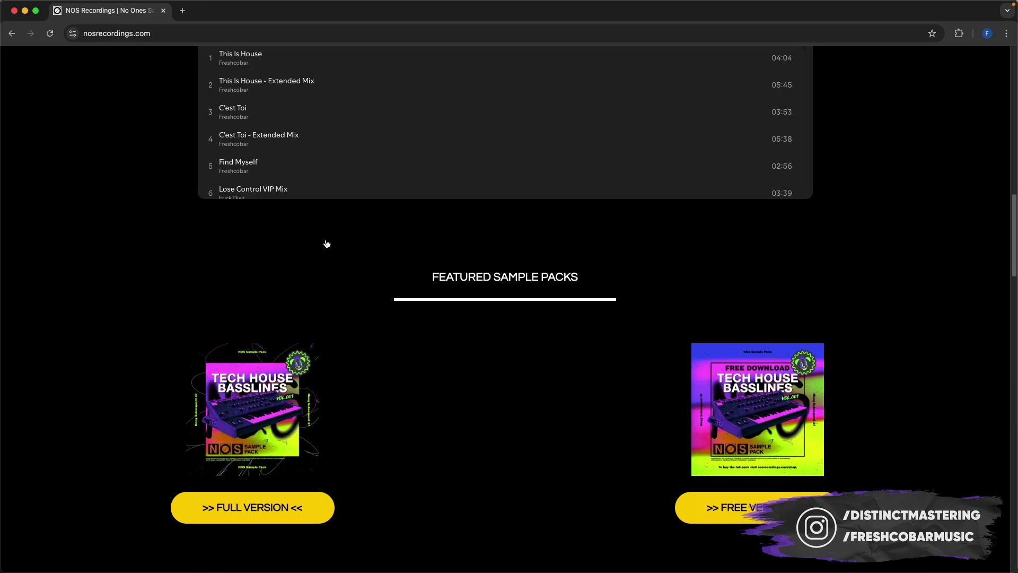
scroll(327, 244, up, 20)
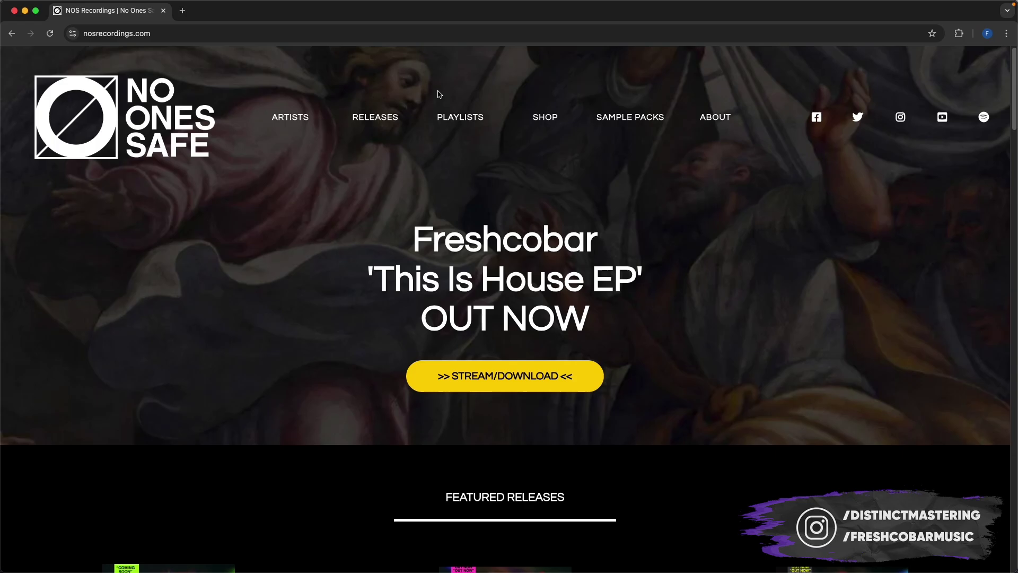
click(375, 116)
scroll(413, 297, down, 10)
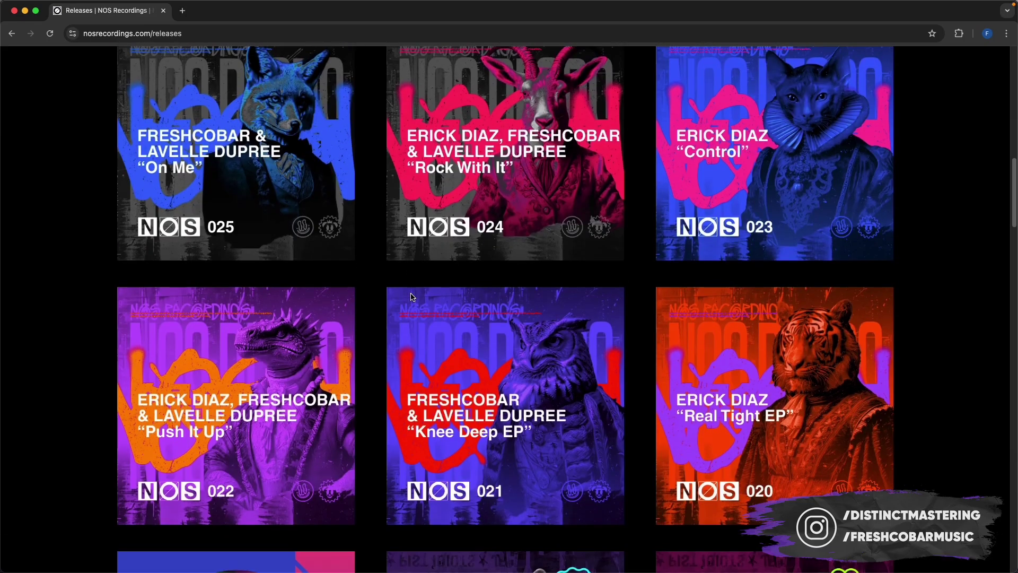
scroll(412, 297, down, 20)
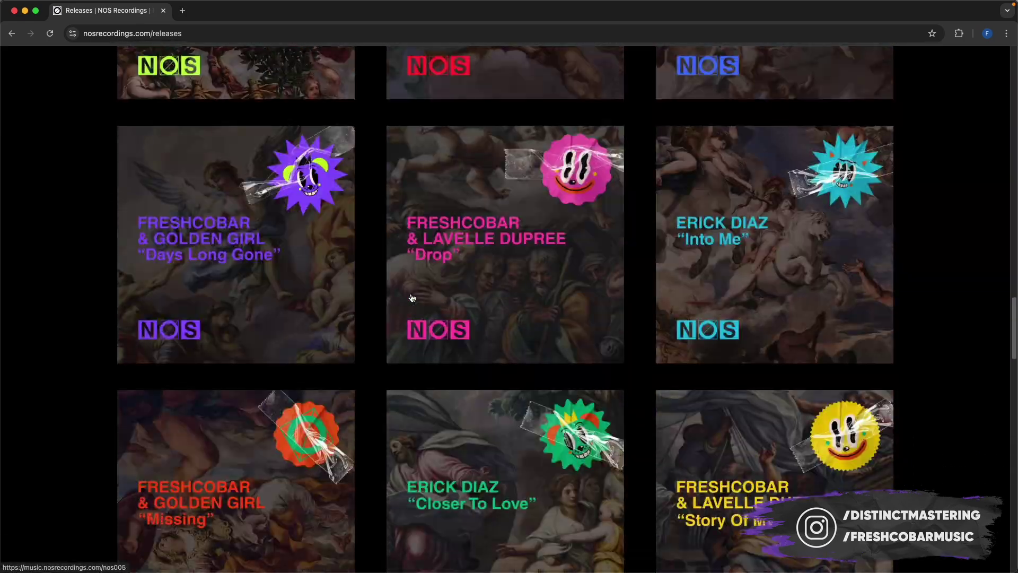
scroll(412, 297, down, 15)
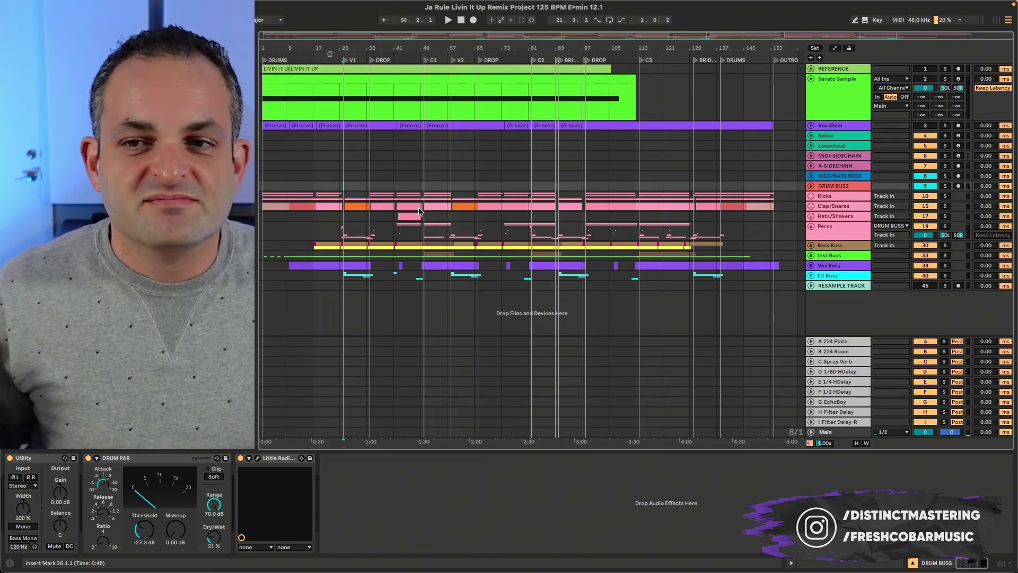
- Set the insert position to bar 34 and open the Serato Sample plugin window, centred on screen
click(370, 186)
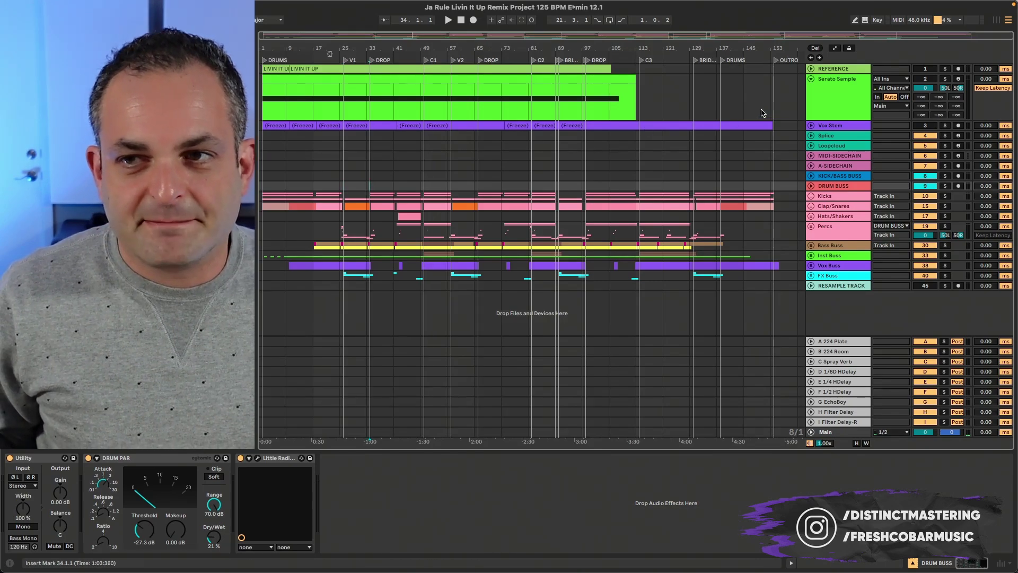
click(838, 103)
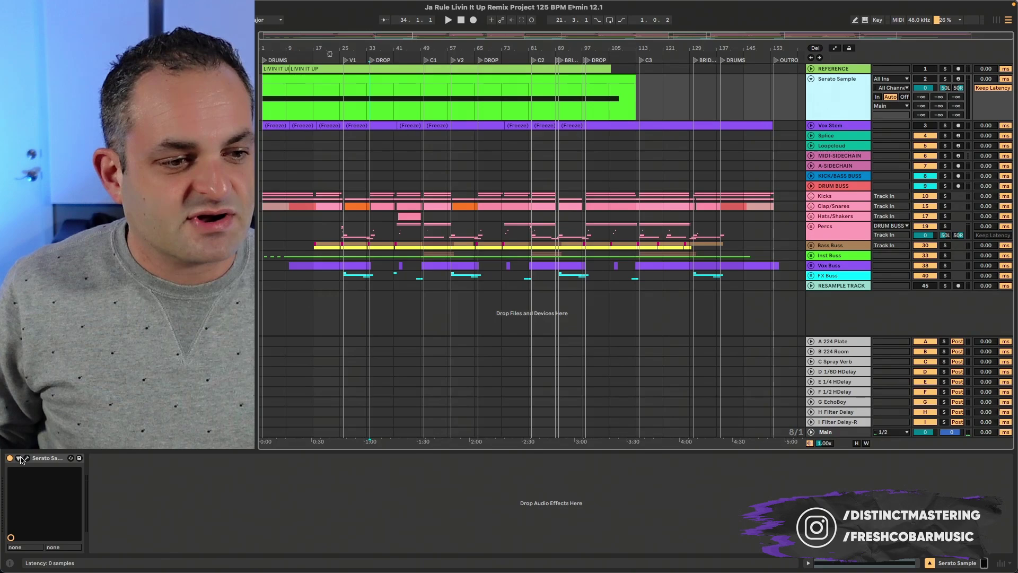
key(super+alt+p)
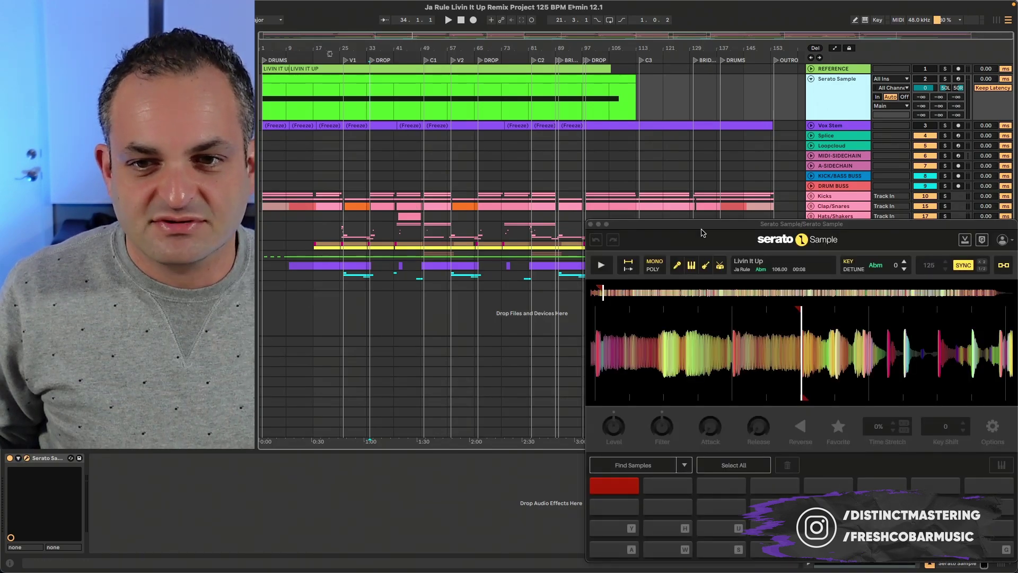
drag(701, 227, 477, 67)
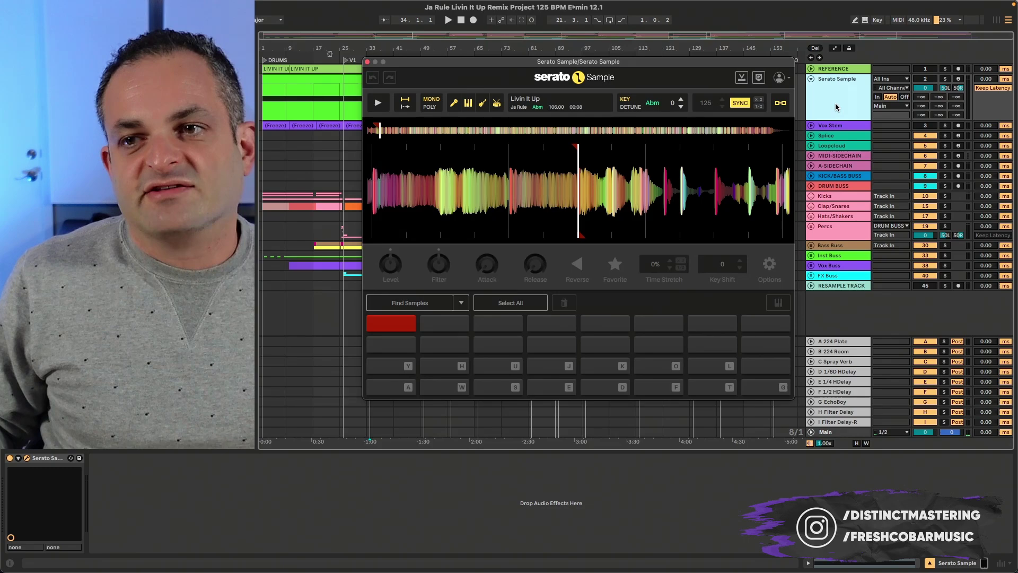
- Solo the Serato Sample track and show its MIDI clip in Clip View
click(945, 79)
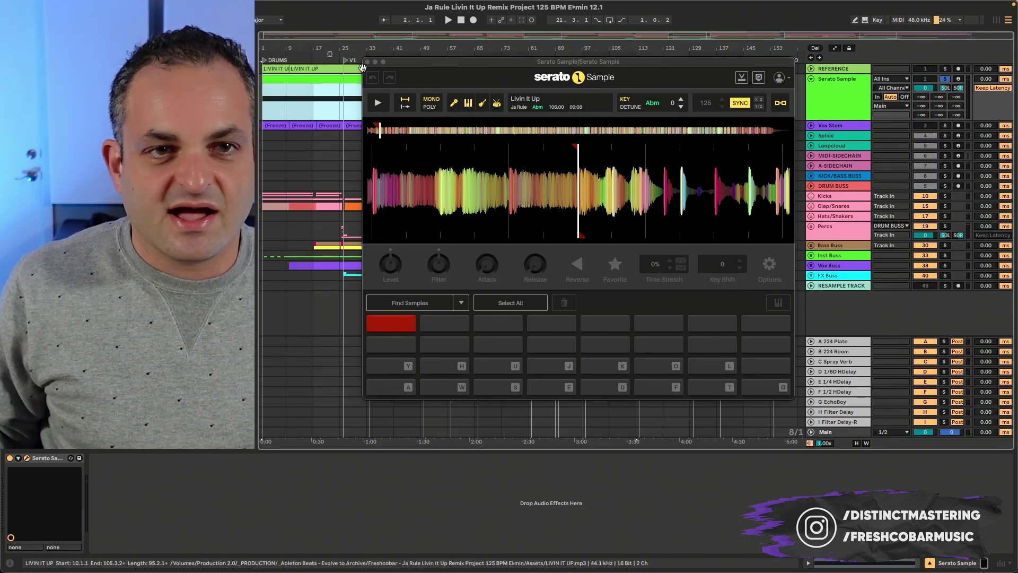
drag(416, 64, 422, 149)
double_click(398, 79)
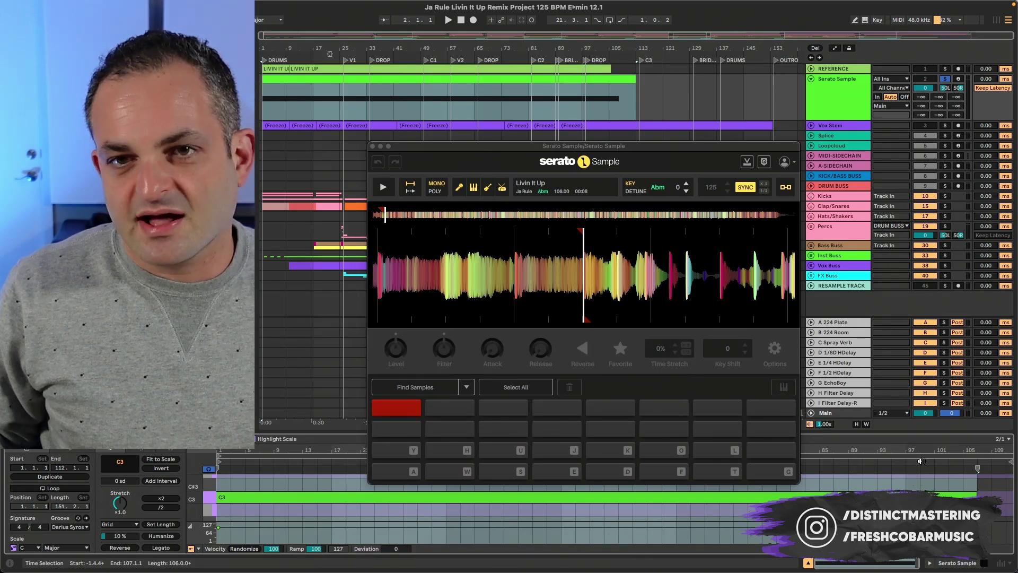
click(811, 69)
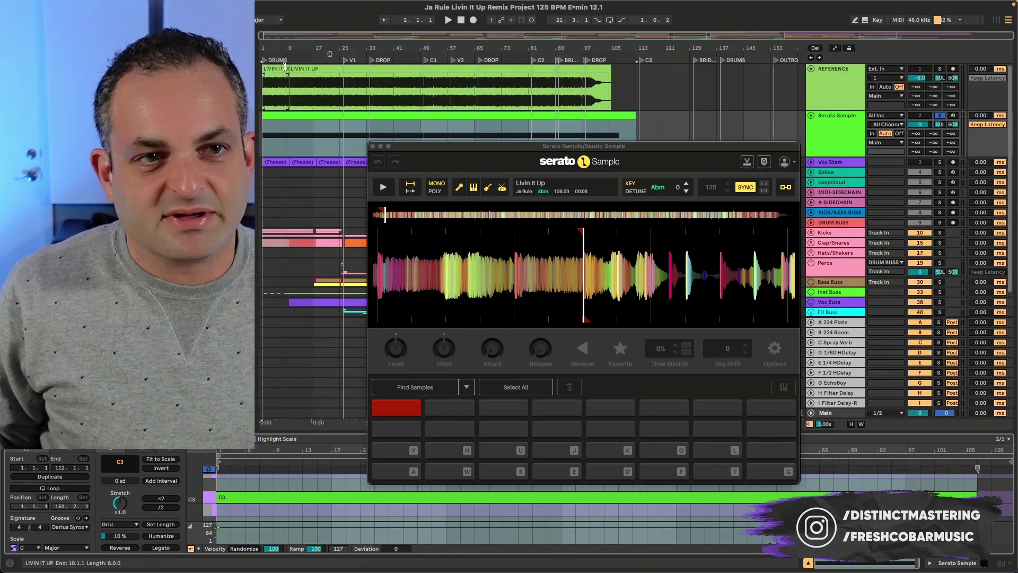
click(811, 68)
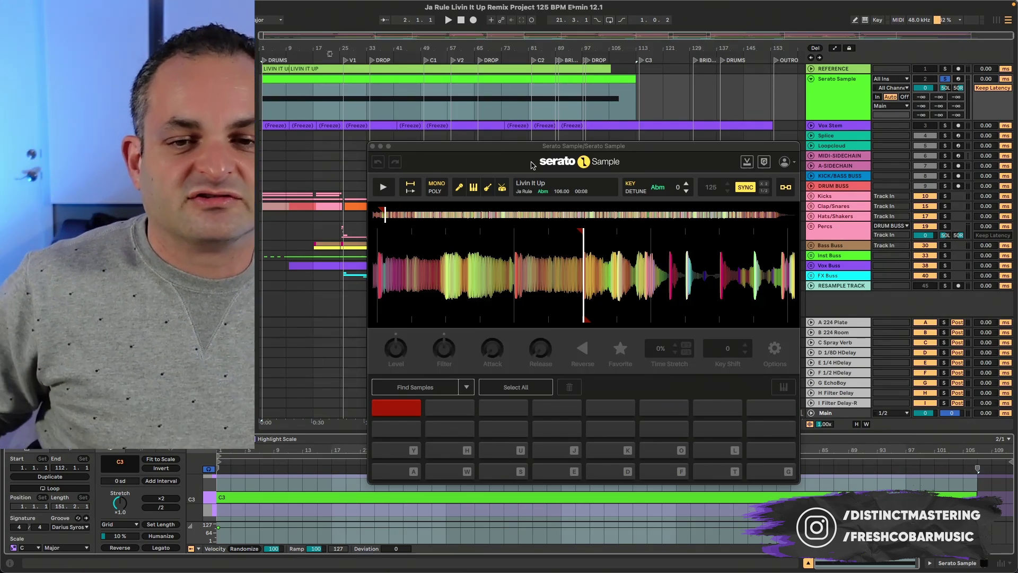
mouse_move(581, 274)
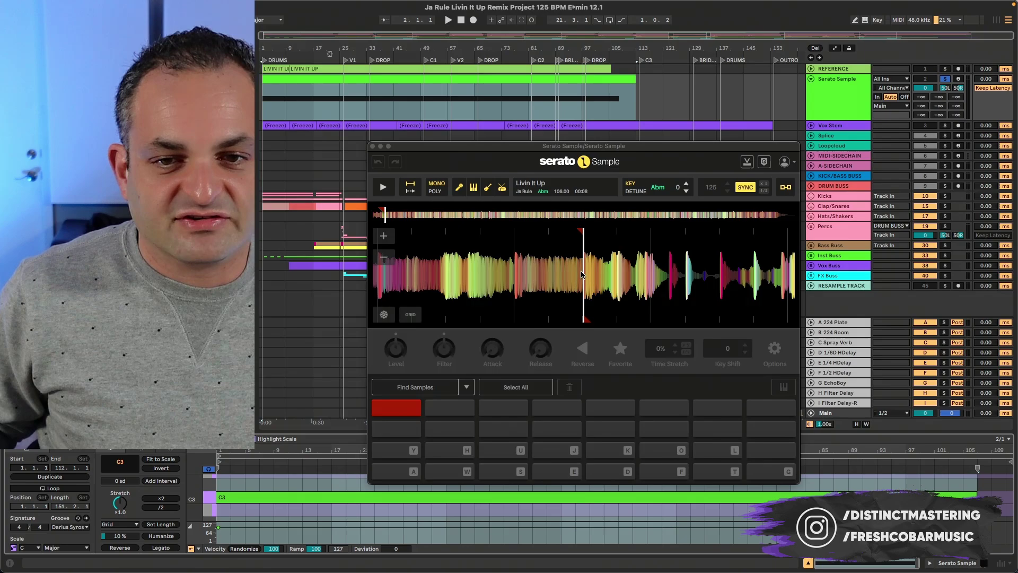
key(space)
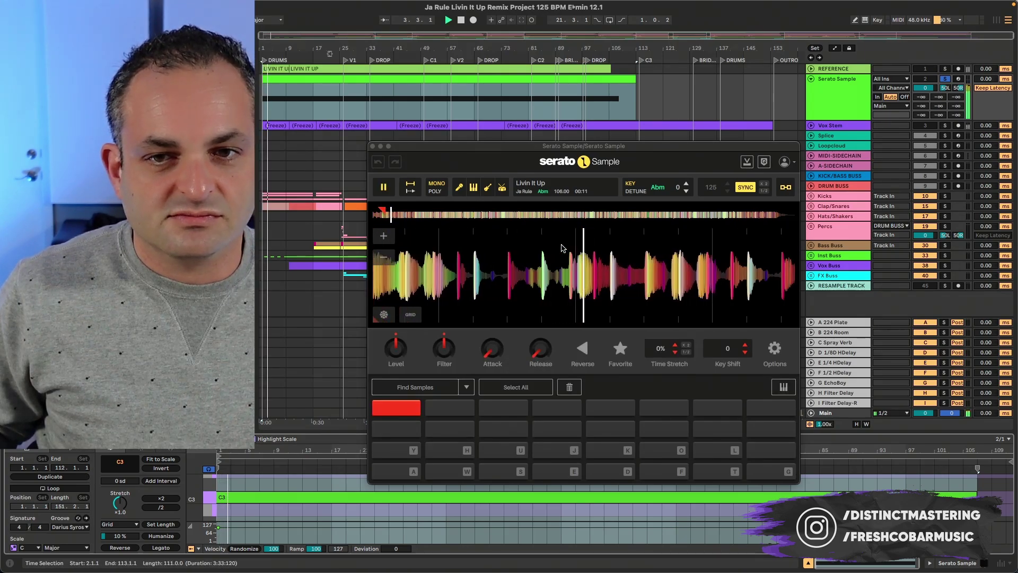
key(space)
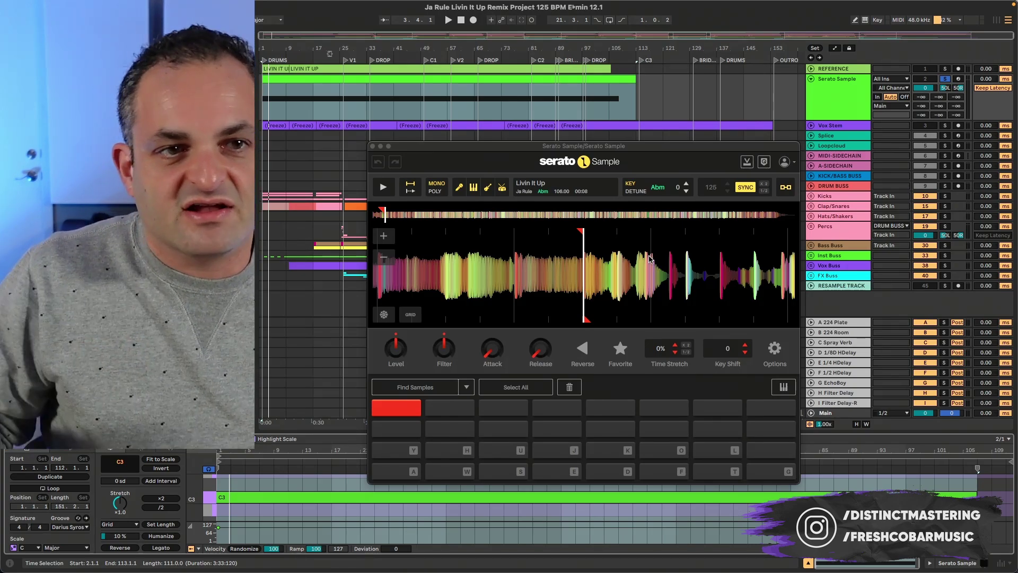
- Play the Livin It Up stem, dropping it two semitones to F#m, then back to Abm
click(260, 155)
scroll(256, 156, right, 1)
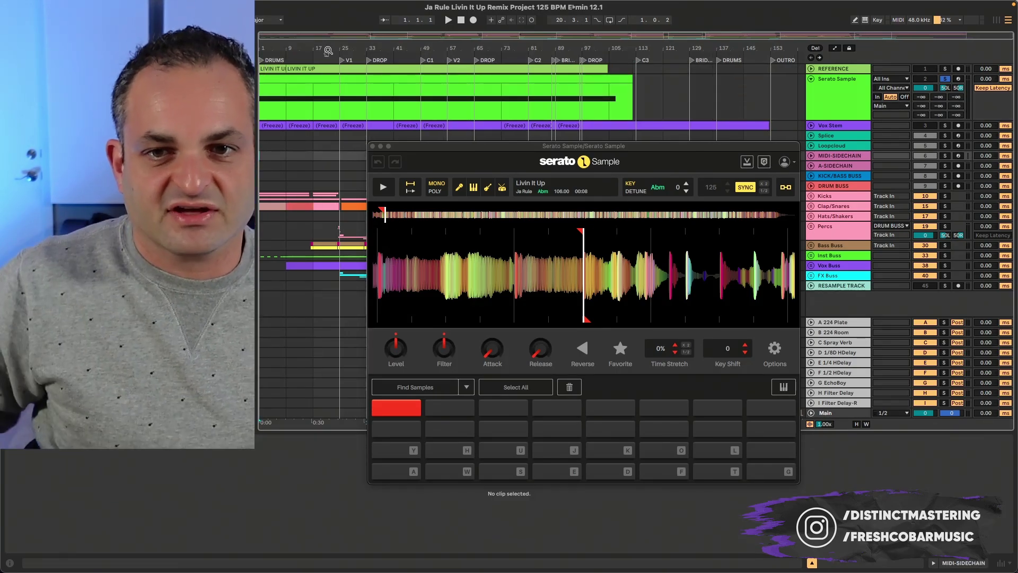
key(space)
click(686, 192)
click(686, 191)
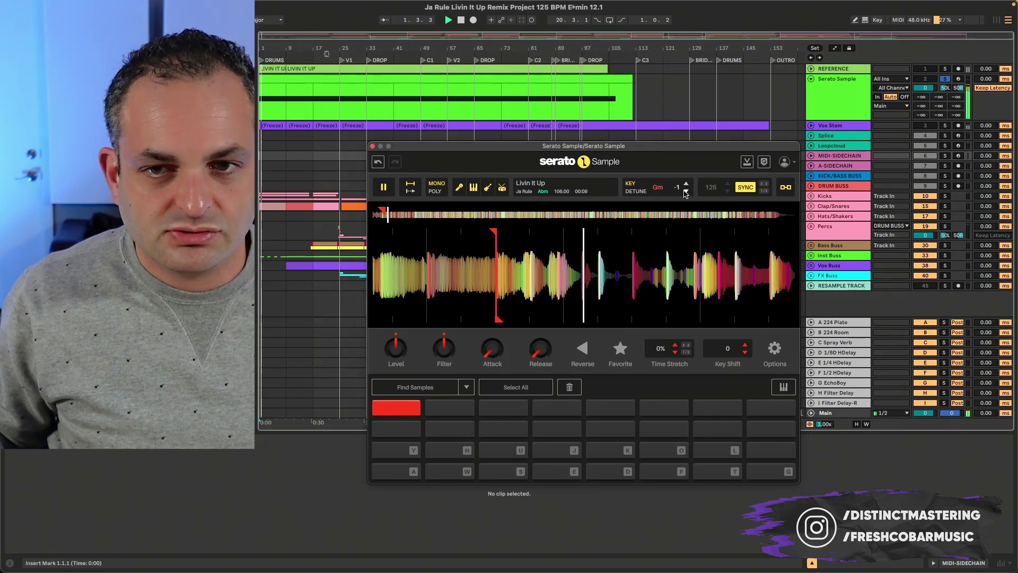
click(686, 184)
click(686, 184)
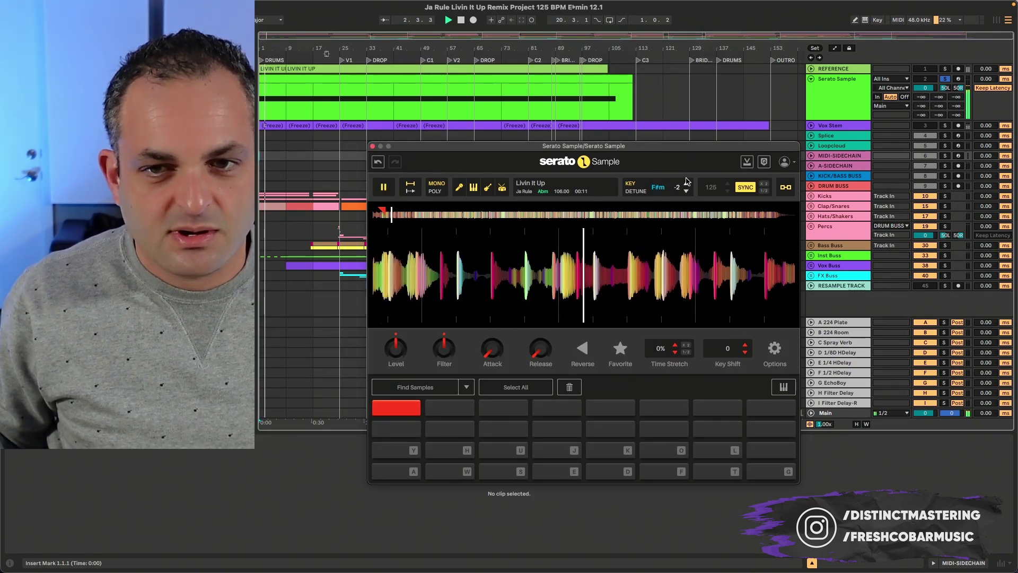
click(687, 184)
click(686, 184)
click(686, 184)
click(687, 184)
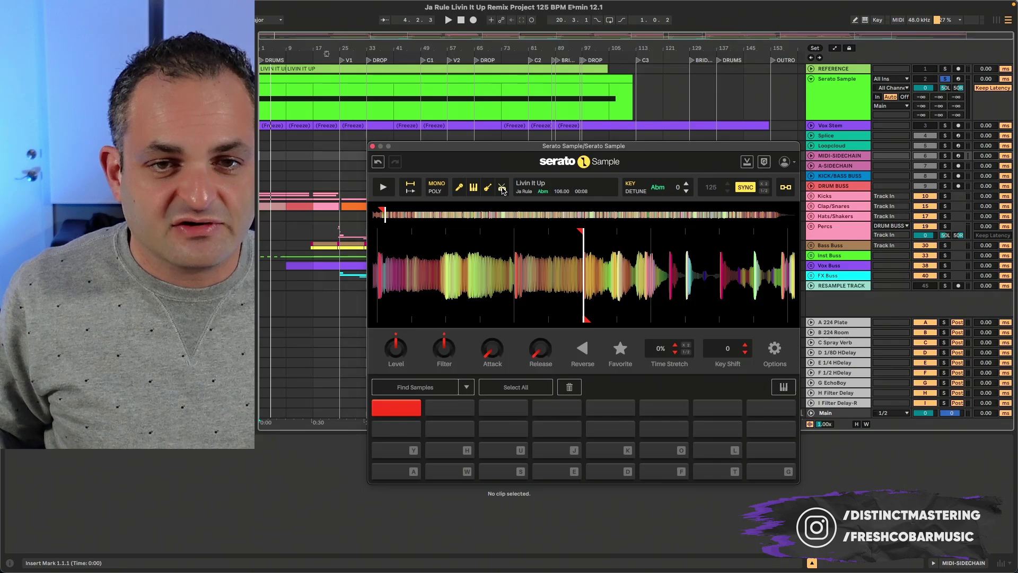
- Rename the Serato Sample track to OG
click(816, 97)
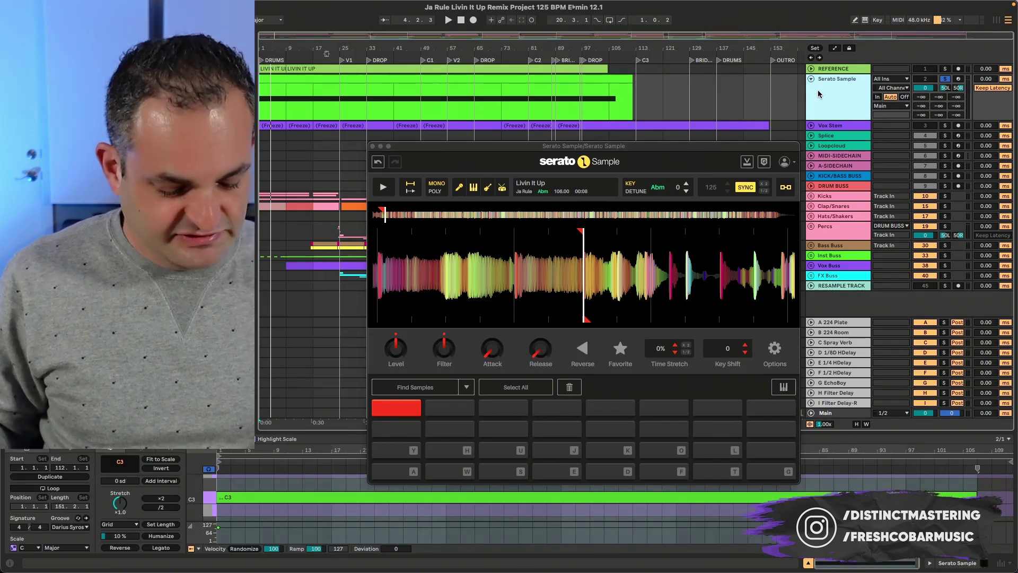
key(ctrl+r)
text(OG)
key(Return)
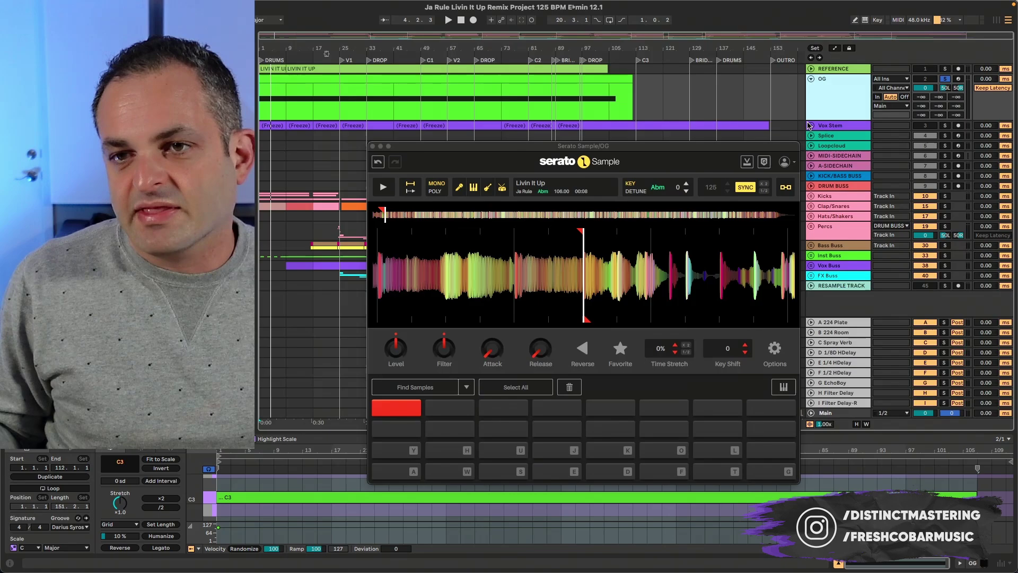
- Duplicate OG into a soloed ACA track playing only the vocal stem
key(ctrl+d)
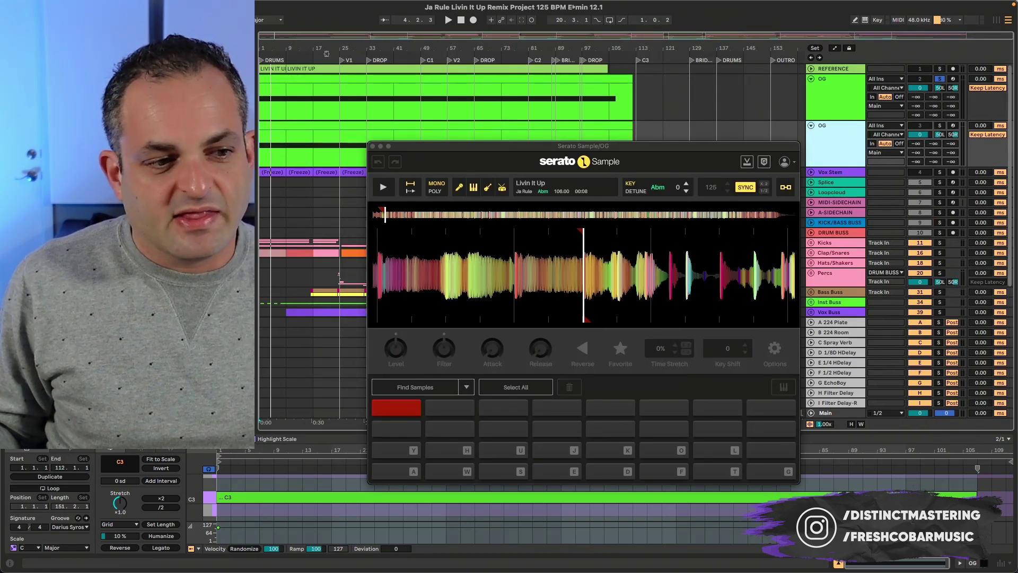
click(831, 138)
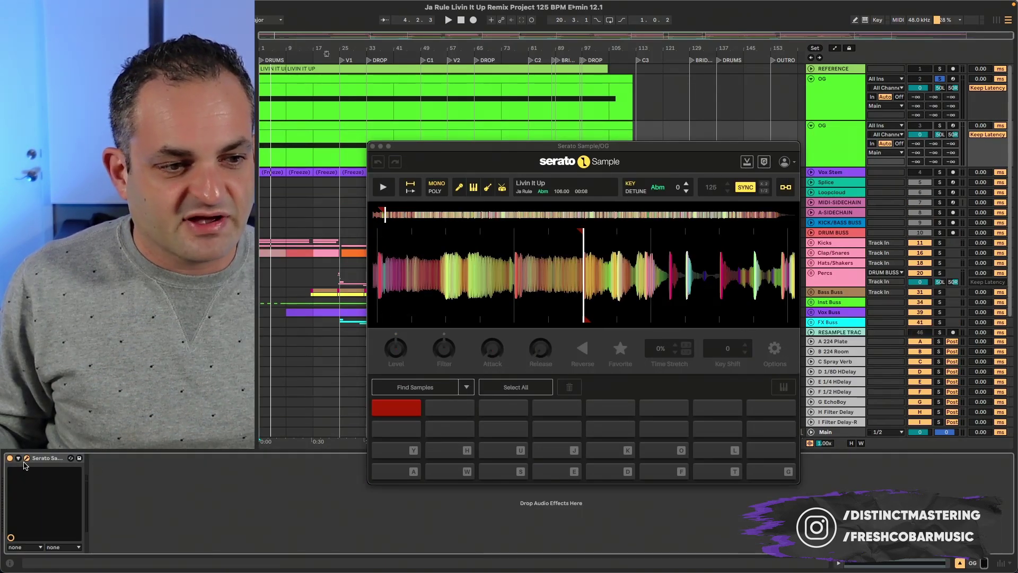
click(512, 189)
click(844, 145)
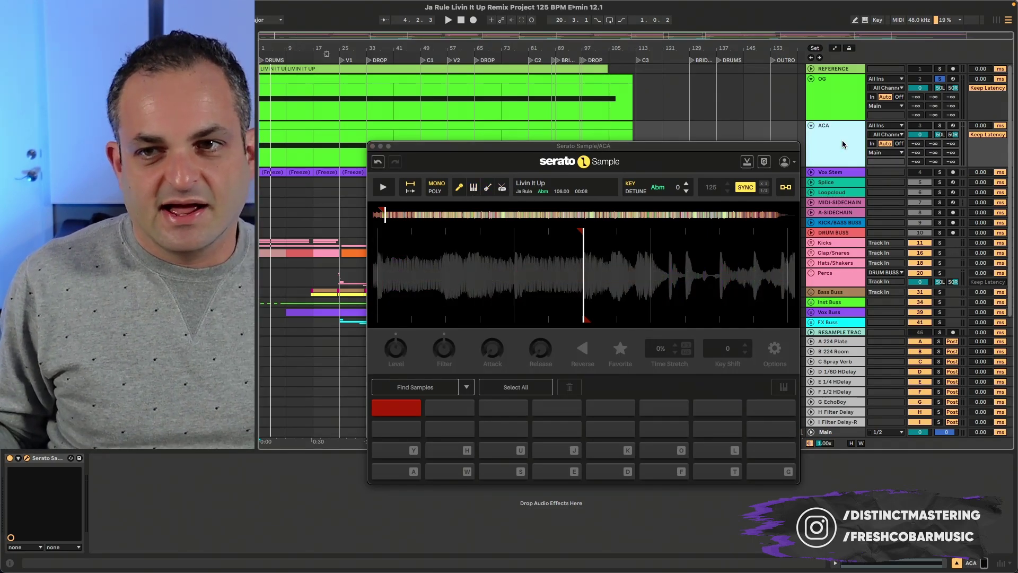
click(939, 125)
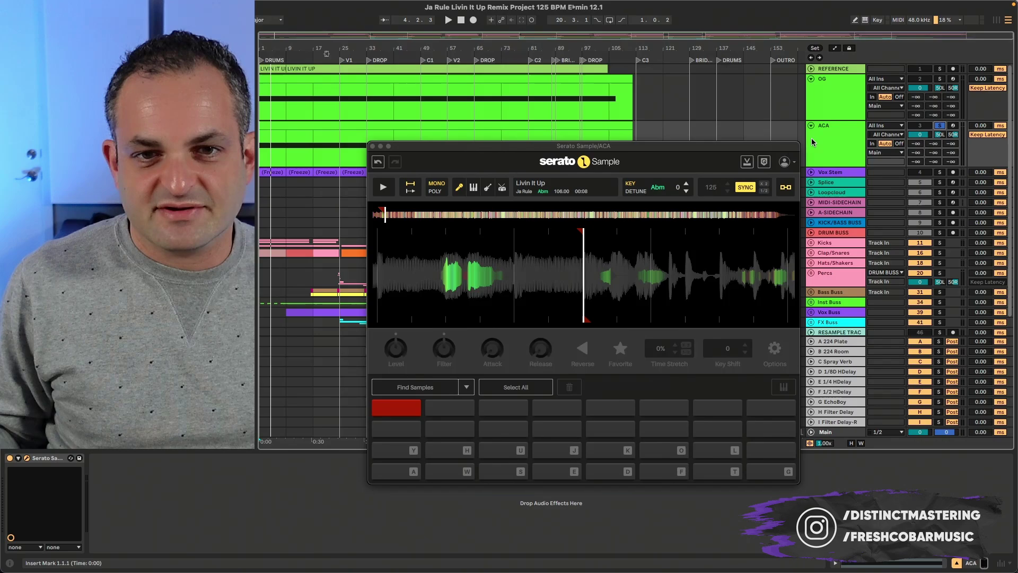
click(831, 131)
- Audition the acapella, then duplicate ACA and solo the new copy
key(space)
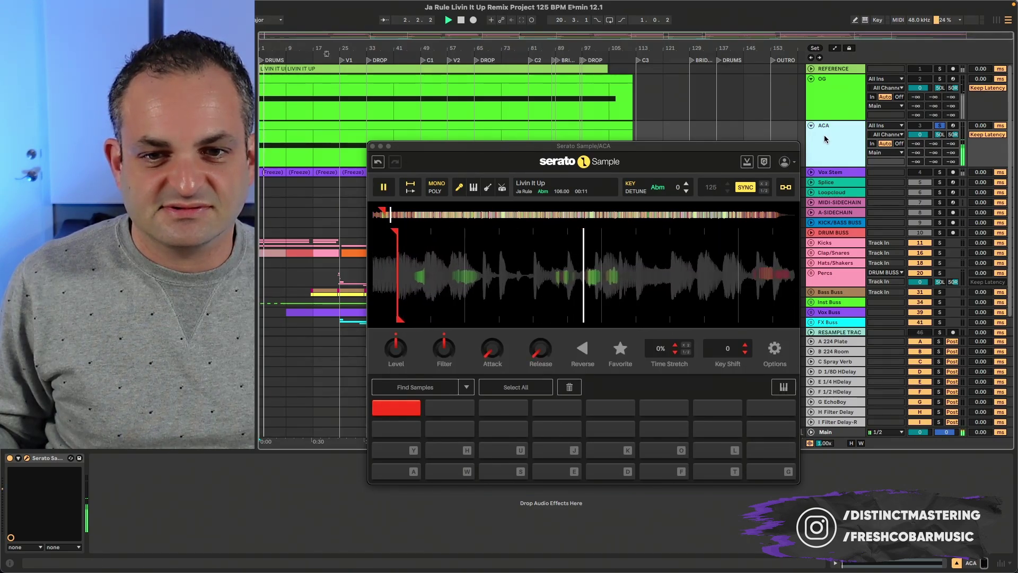
key(space)
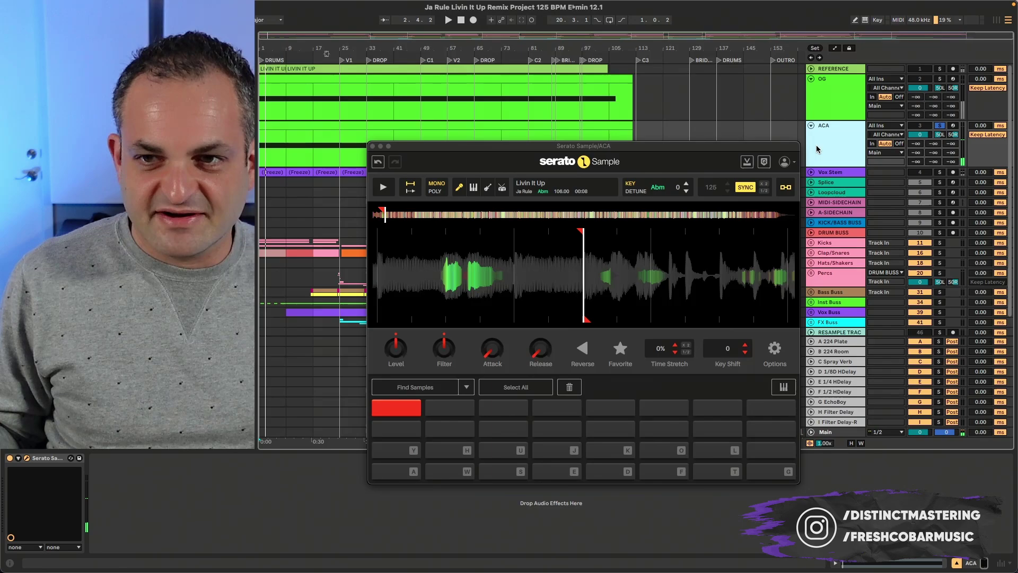
key(super+d)
click(940, 171)
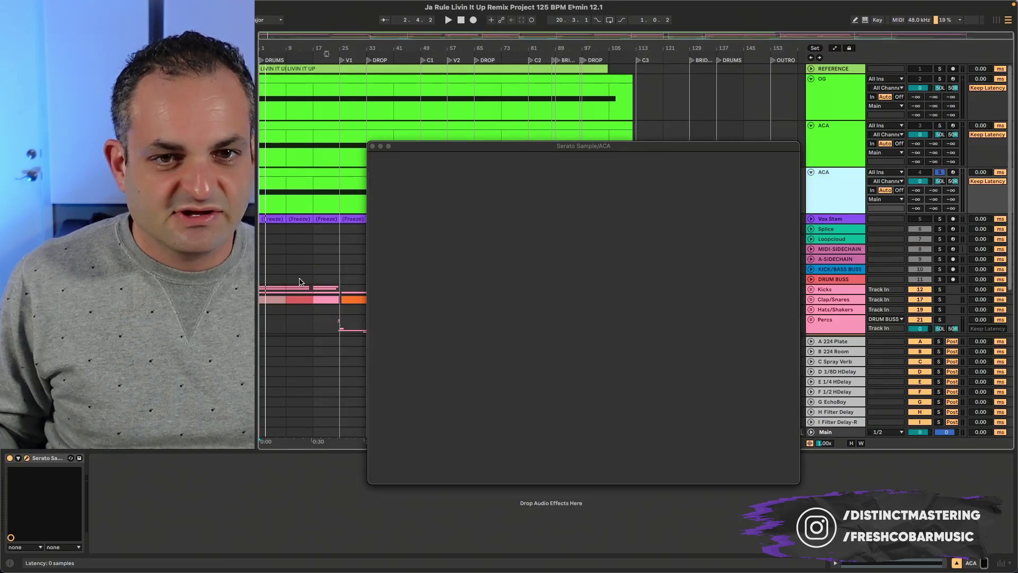
- Turn off the vocal stem, rename the copy INST, and audition the instrumental
click(462, 187)
click(461, 188)
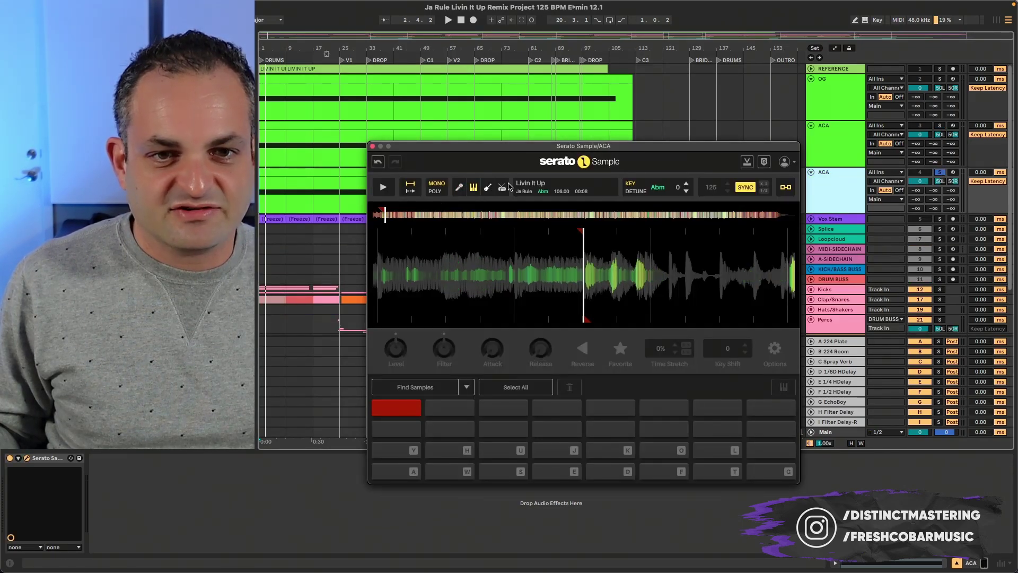
click(820, 195)
text(INST)
key(Return)
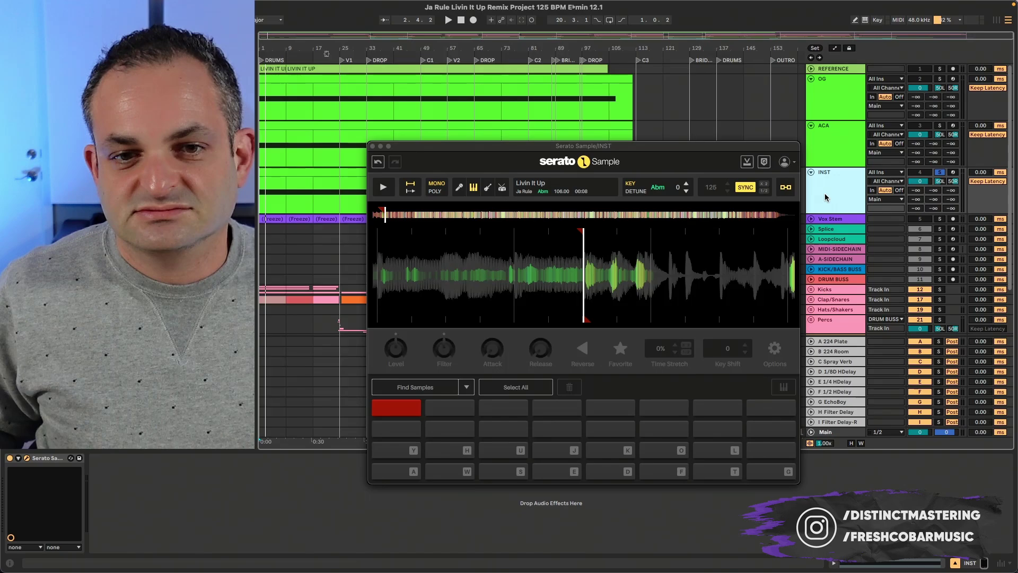
key(space)
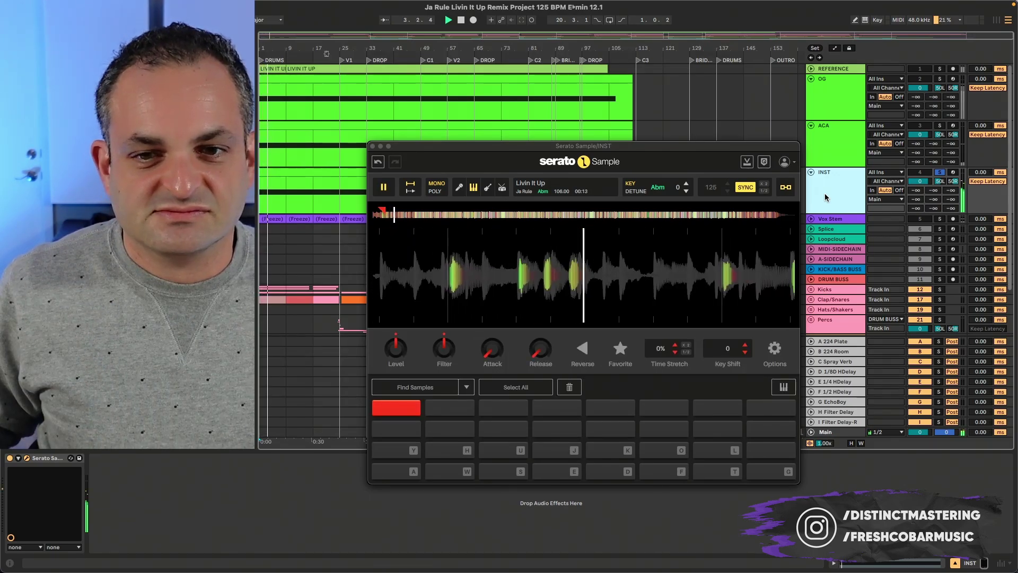
key(space)
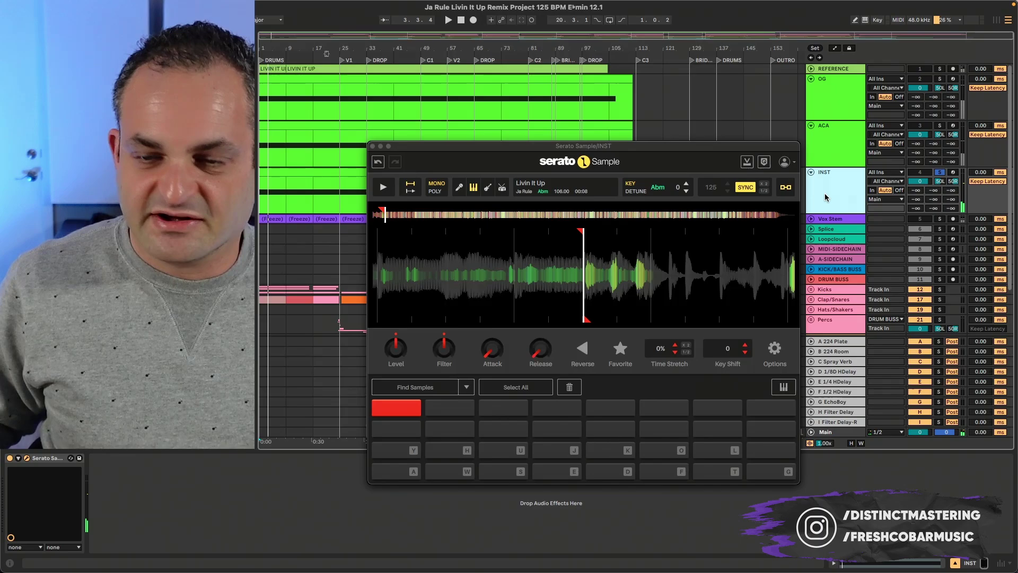
- Duplicate INST and rename the second copy BASS
key(super+d)
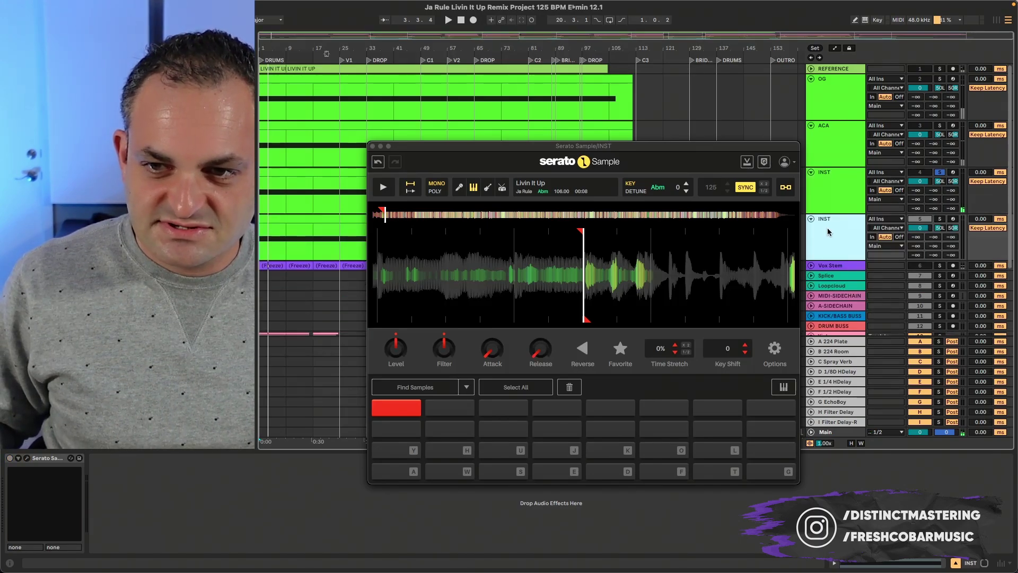
click(28, 460)
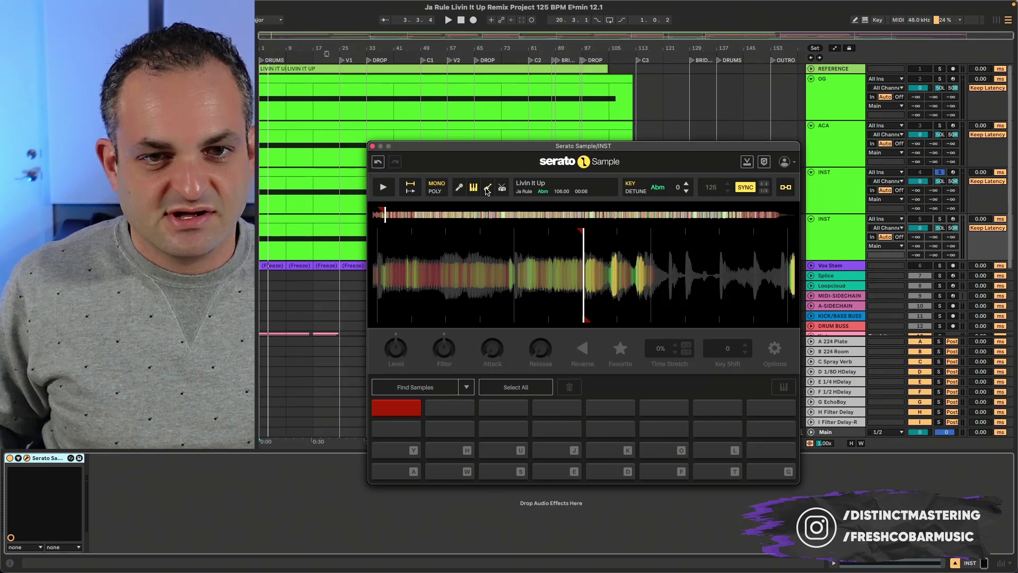
click(831, 239)
key(super+r)
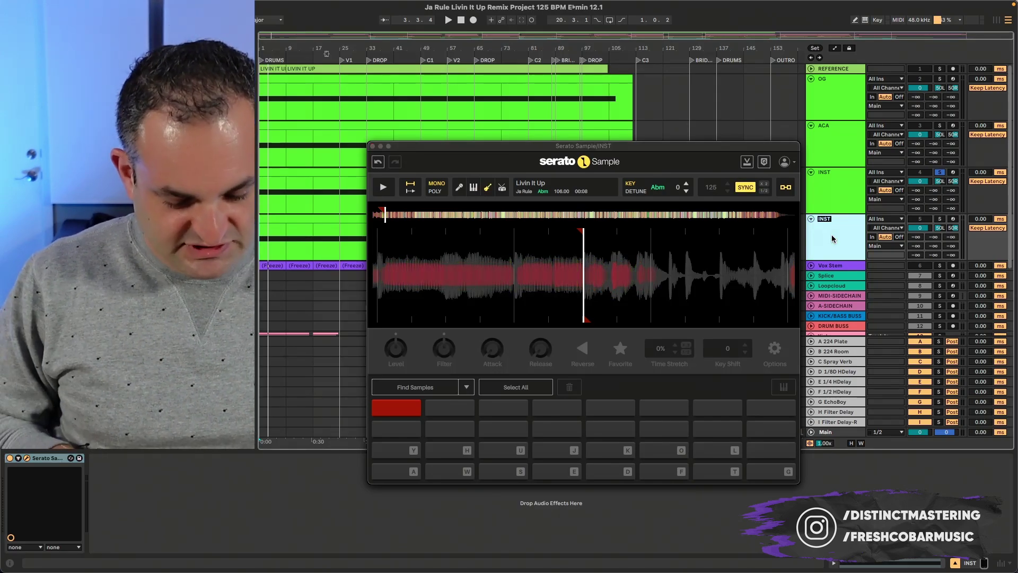
text(BASS)
key(Return)
- Solo and audition the BASS track, then duplicate it
click(939, 219)
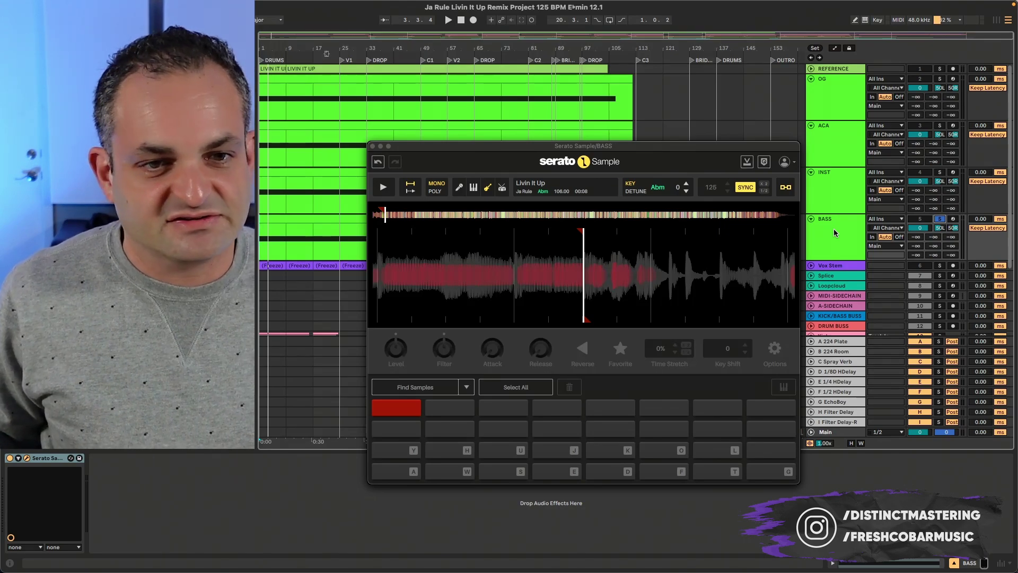
key(space)
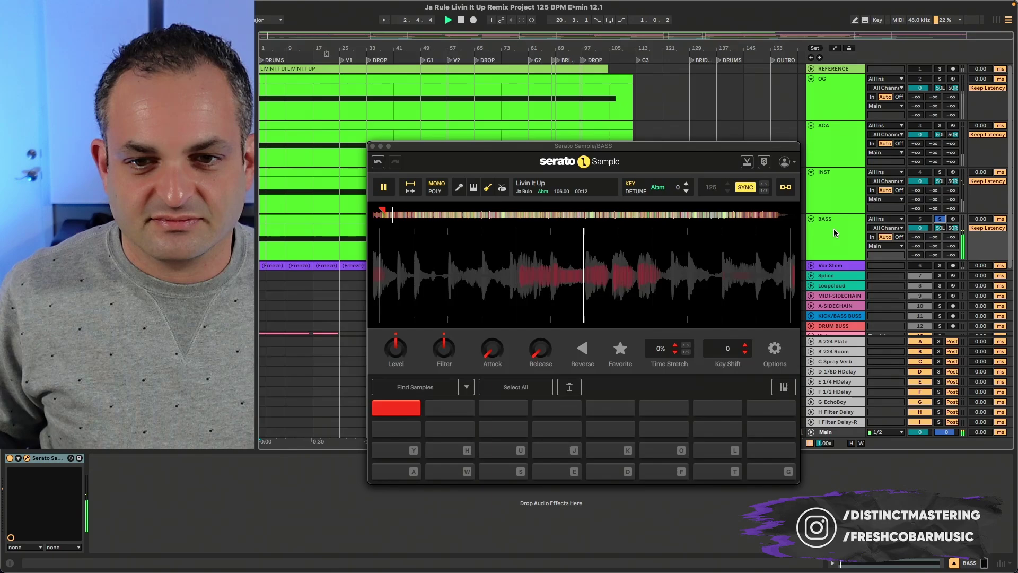
key(space)
click(839, 229)
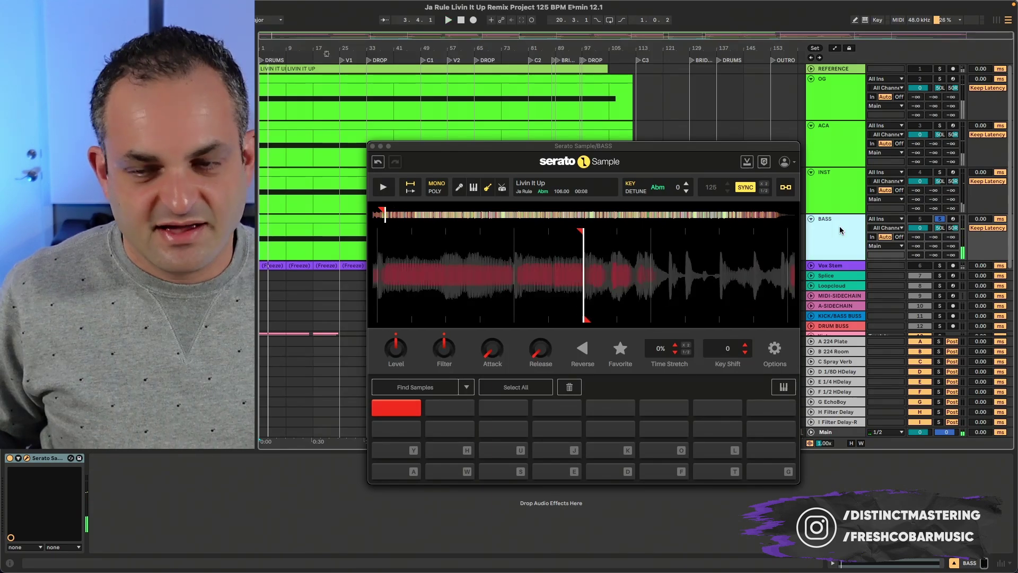
key(super+d)
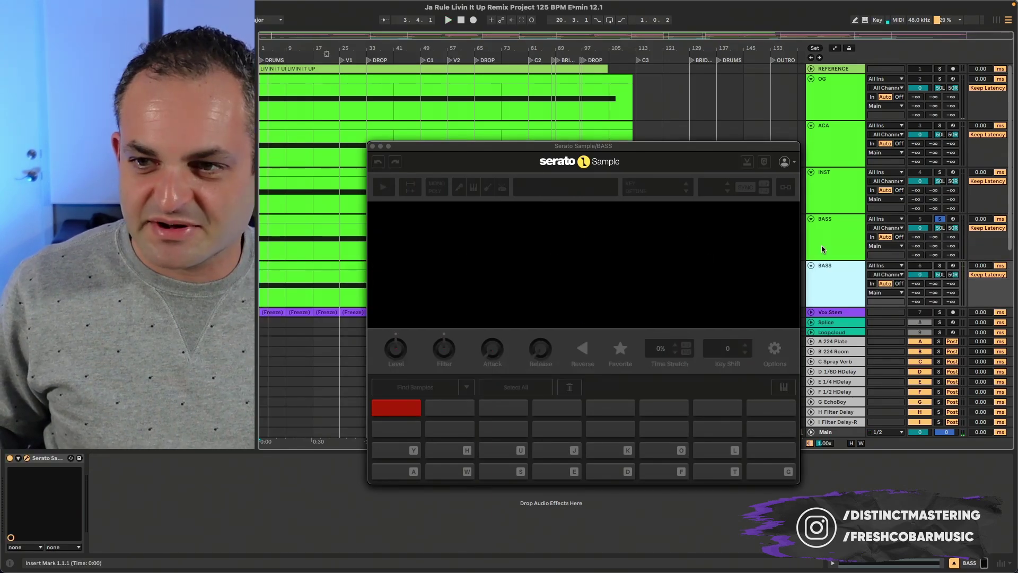
- Solo the BASS copy, set its Serato Sample to drums only, and audition the drums
click(940, 265)
click(838, 287)
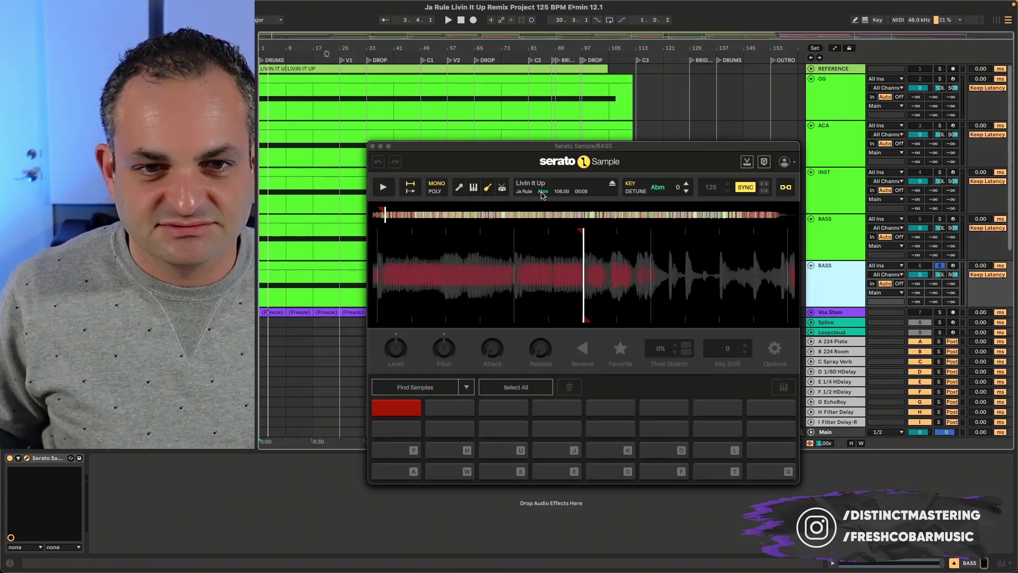
click(500, 191)
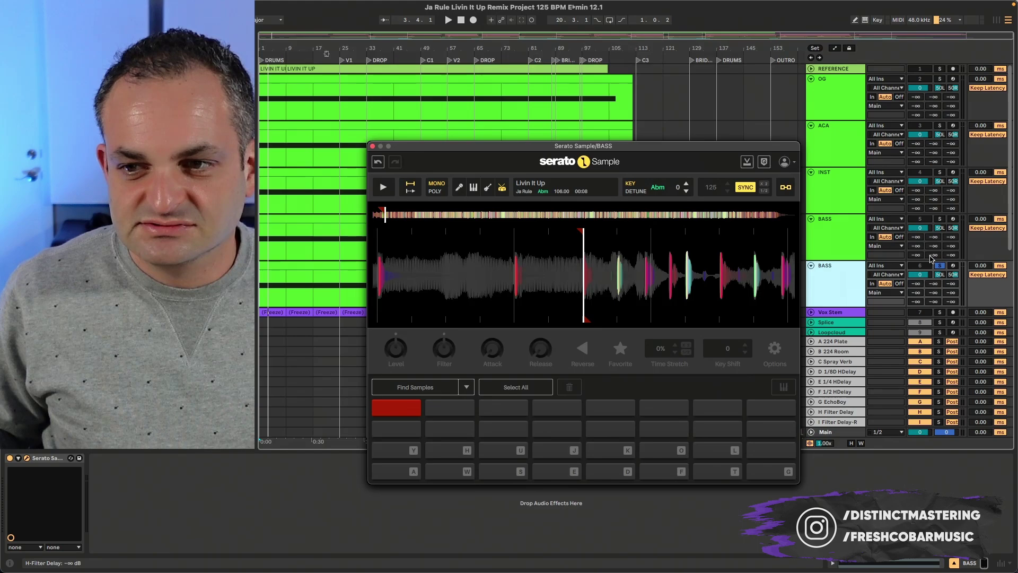
click(819, 278)
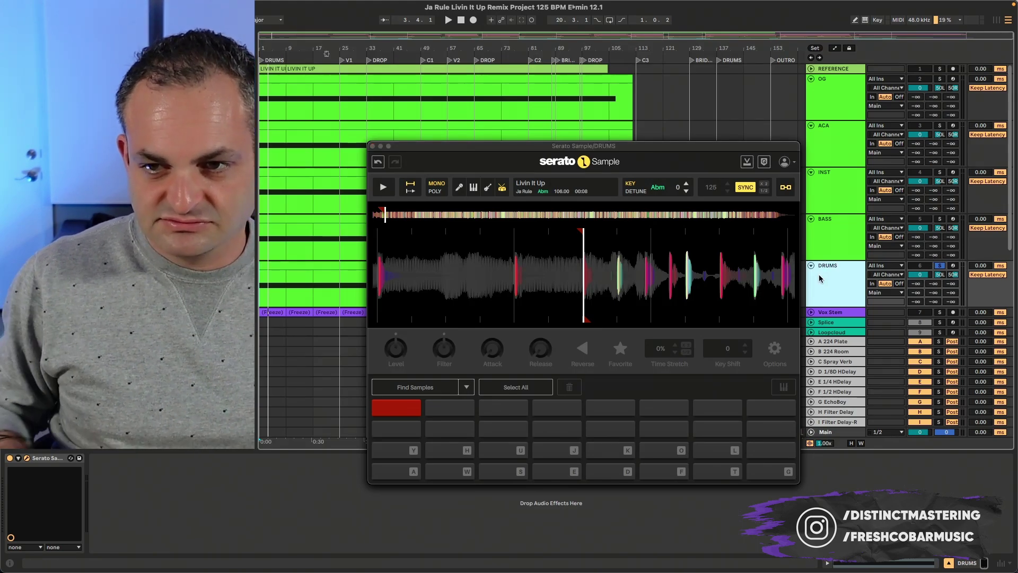
key(space)
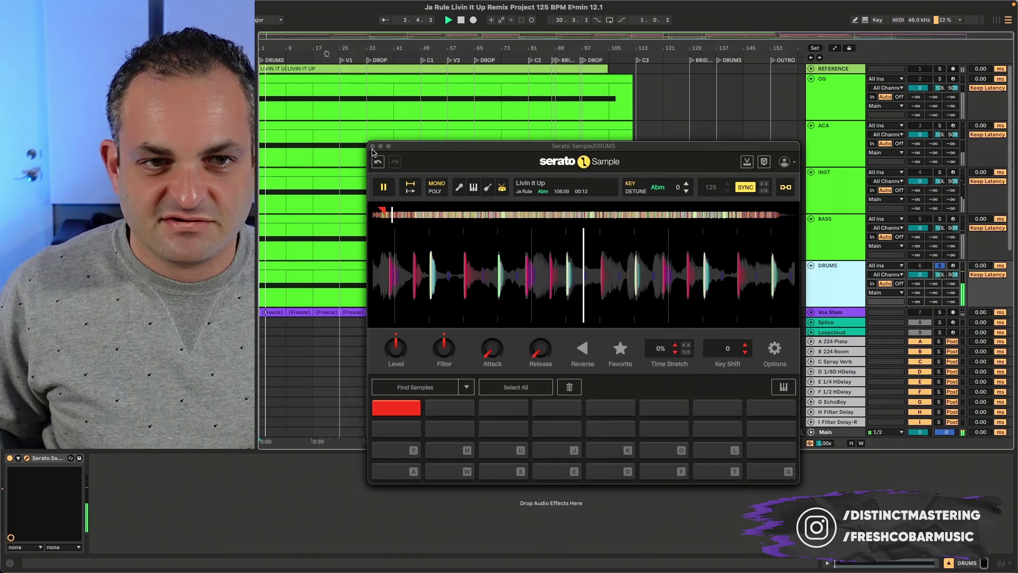
key(space)
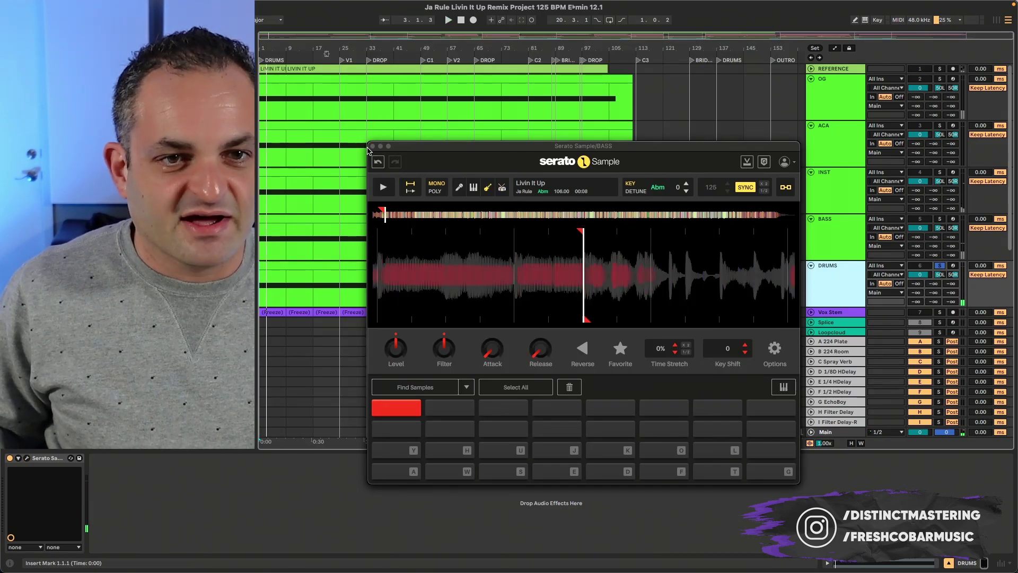
key(super+w)
key(Up)
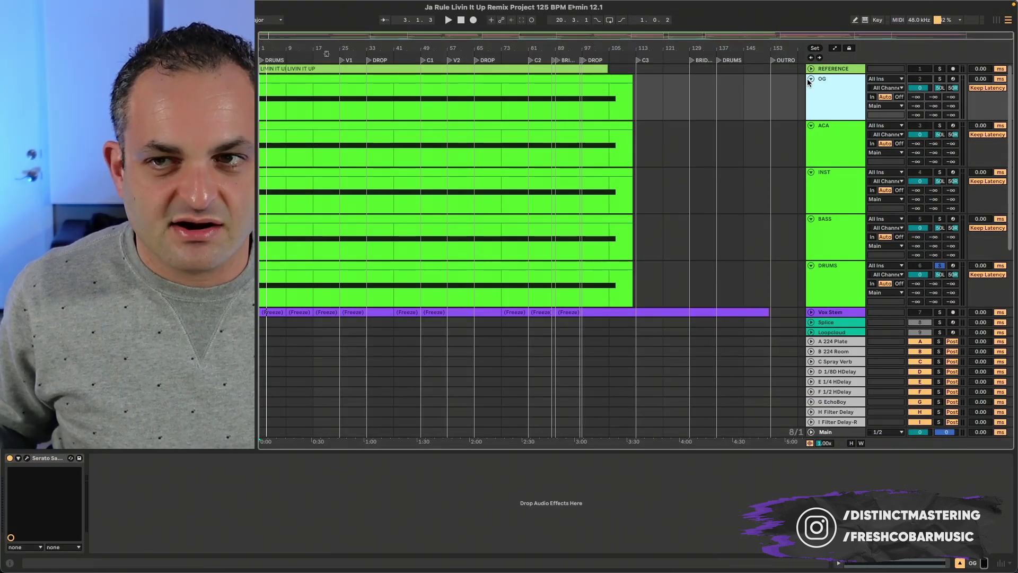
- Fold the OG track and colour its clips white with Assign Track Color to Clips
key(Left)
right_click(836, 81)
click(820, 83)
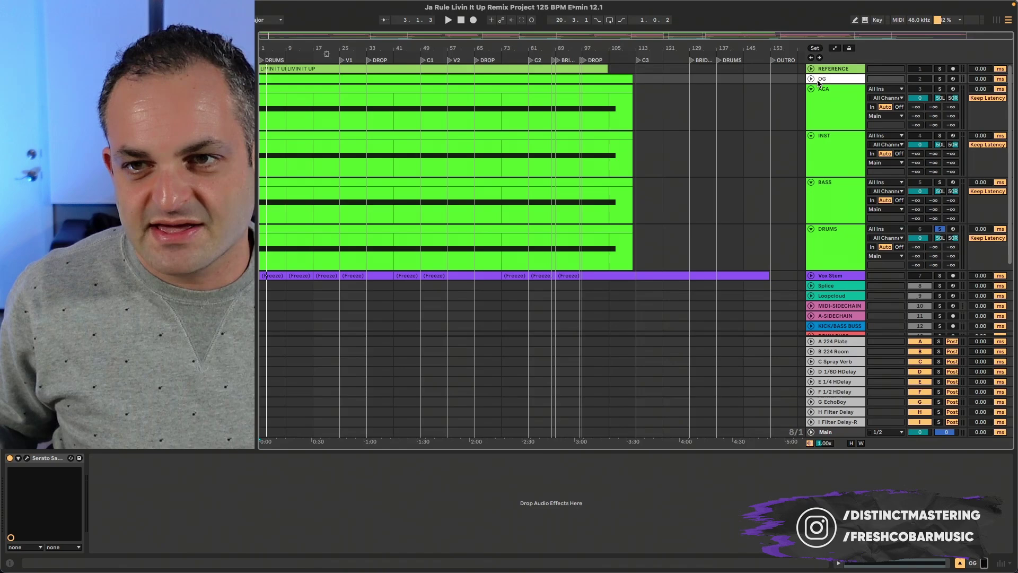
right_click(824, 81)
click(923, 306)
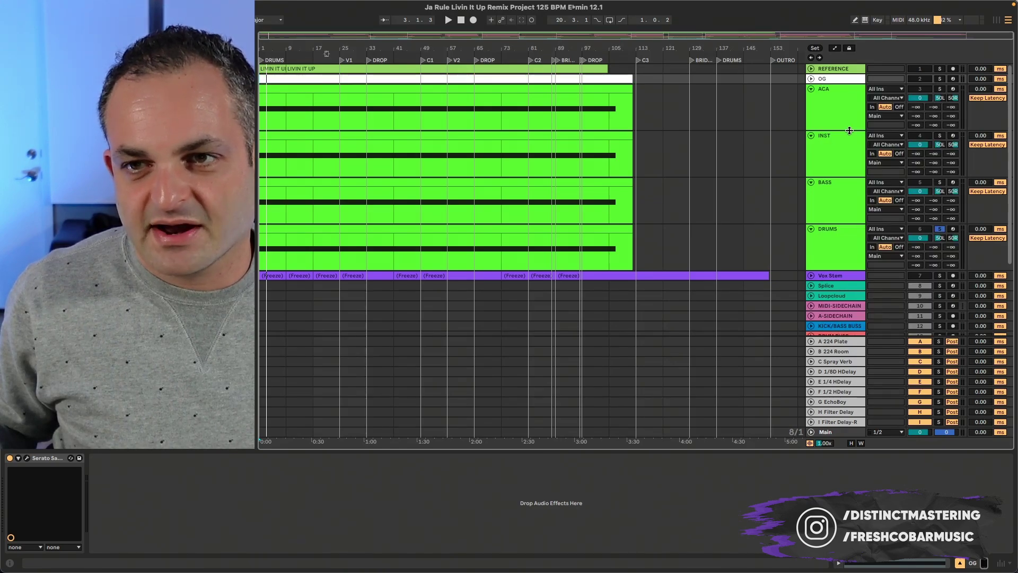
- Select ACA, INST, BASS and DRUMS together and fold them into thin rows
click(825, 115)
shift+click(820, 243)
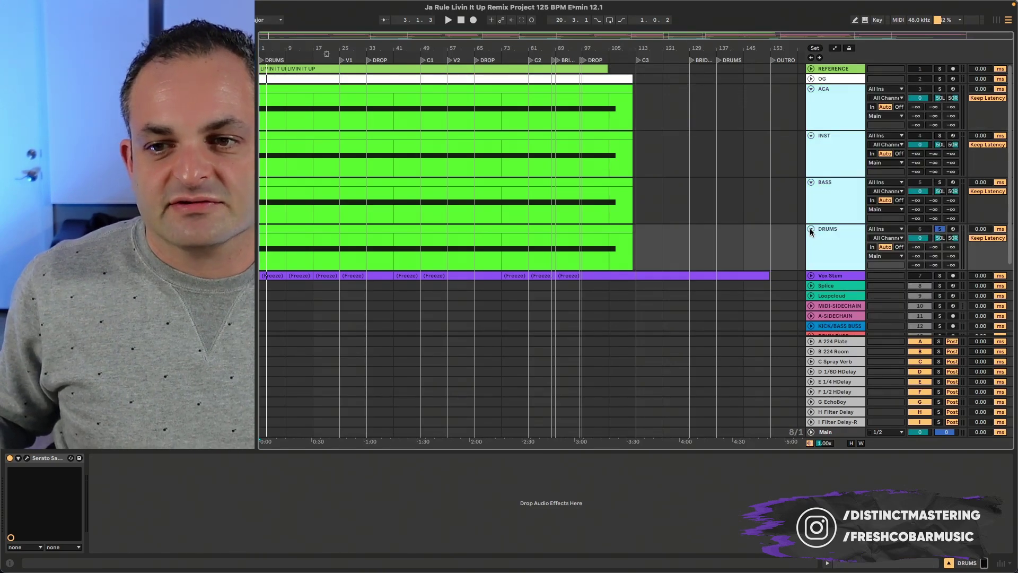
click(811, 228)
click(829, 91)
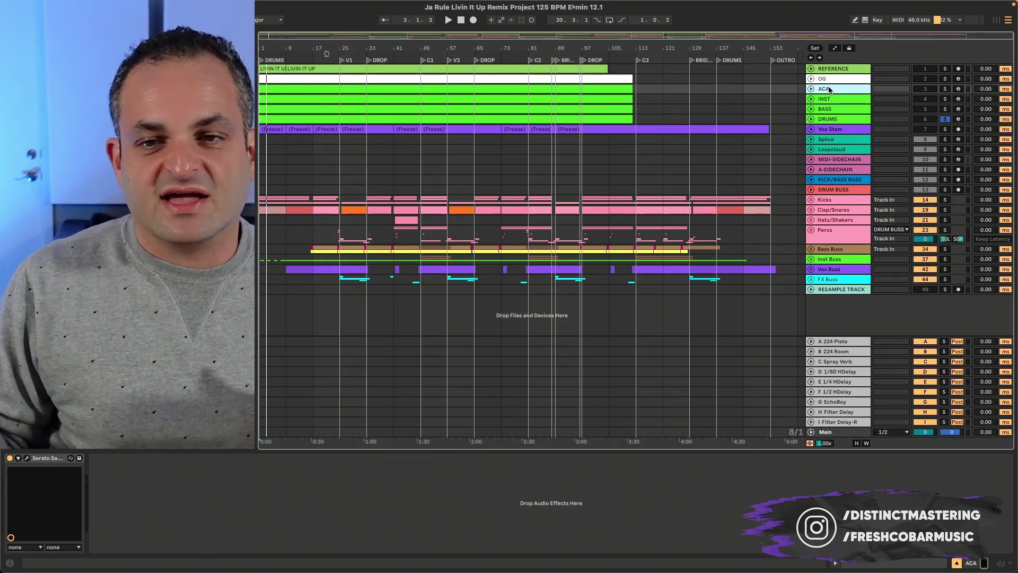
key(super+Tab)
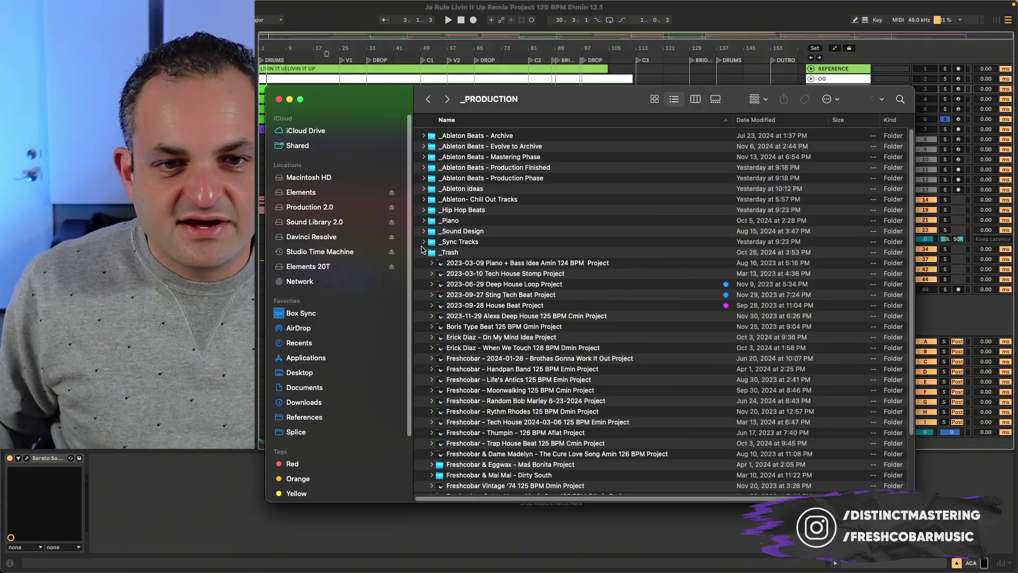
click(424, 251)
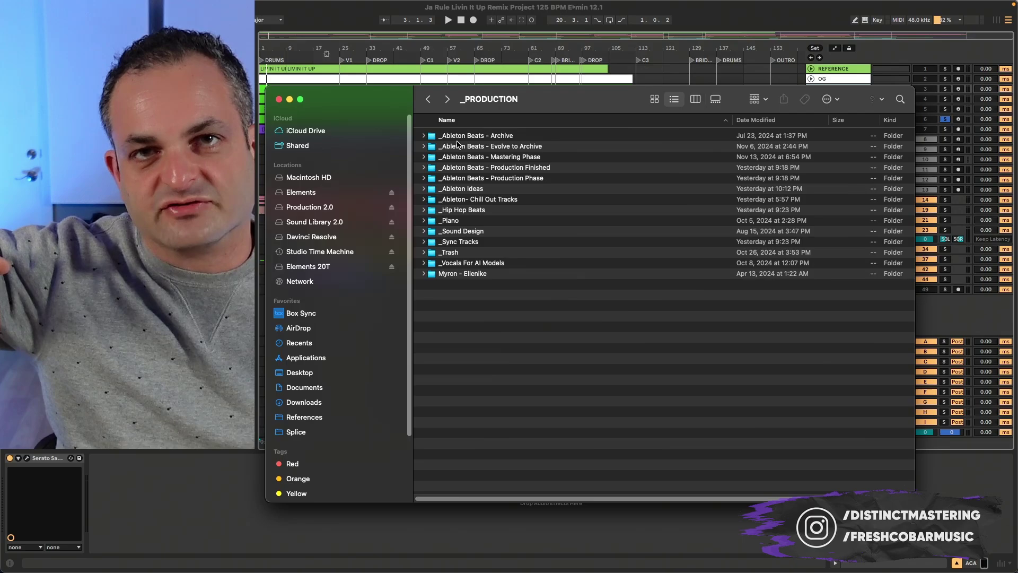
double_click(457, 147)
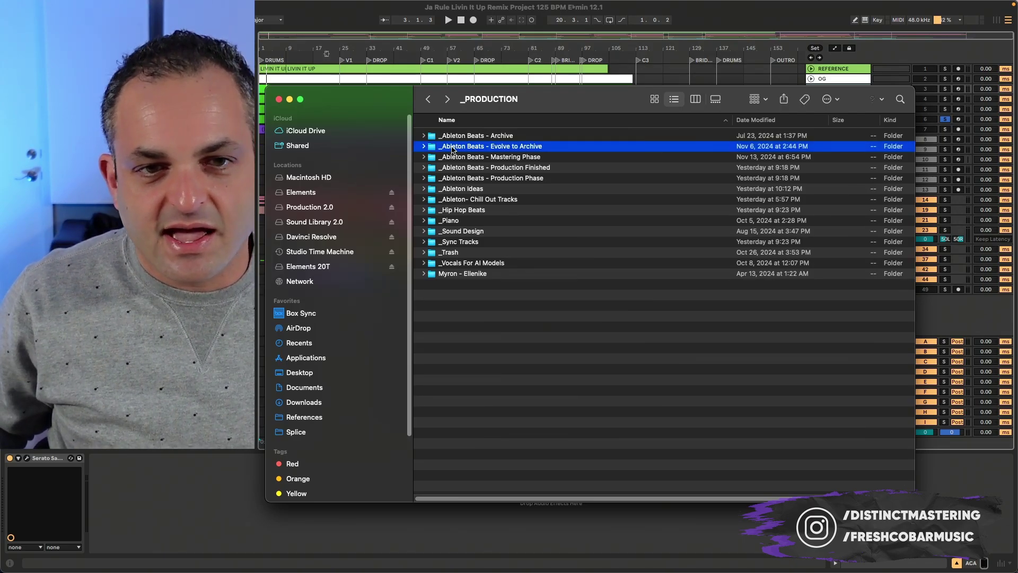
scroll(499, 207, down, 10)
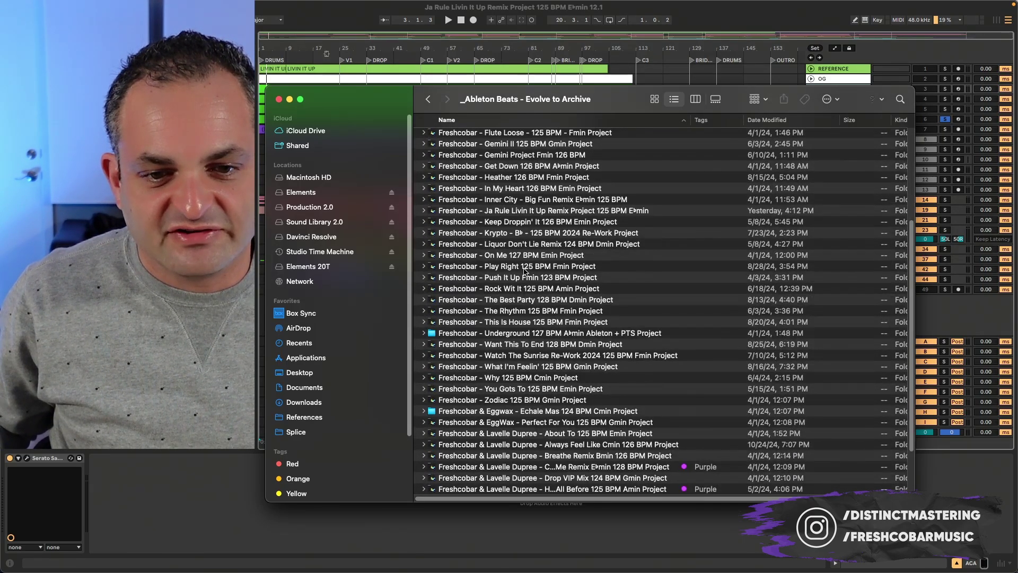
scroll(515, 333, down, 4)
scroll(517, 334, up, 10)
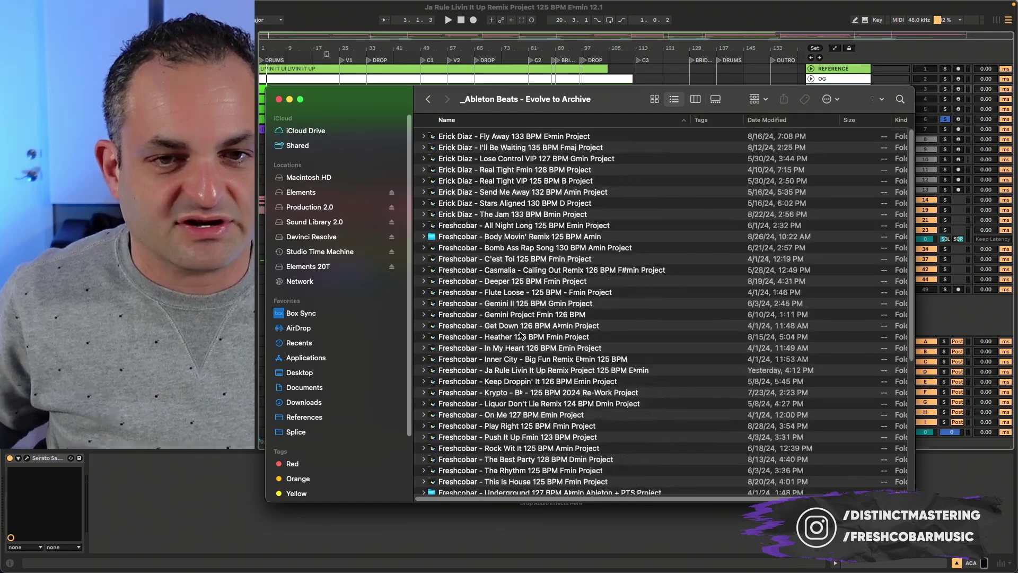
click(433, 371)
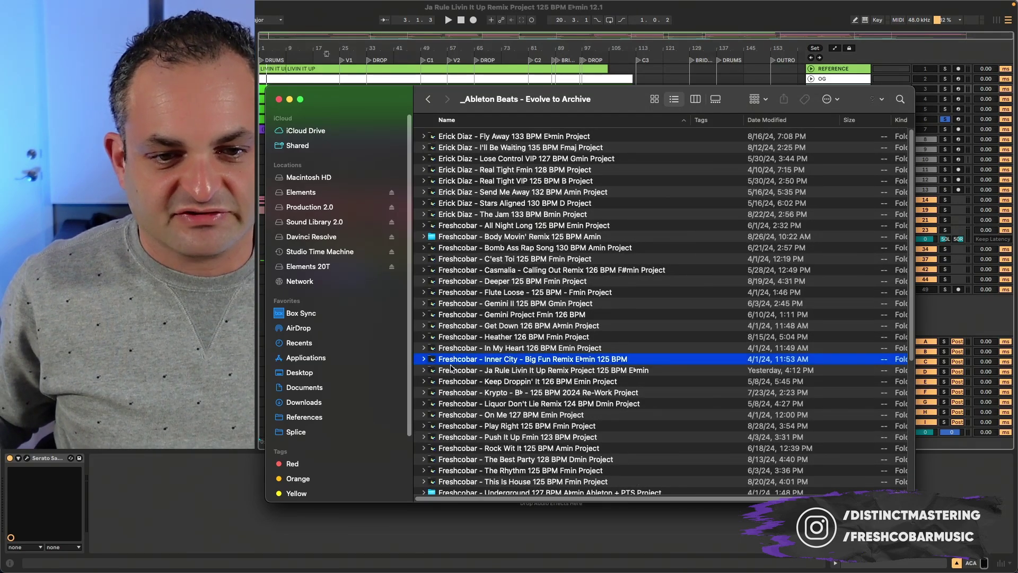
click(424, 371)
scroll(523, 321, down, 4)
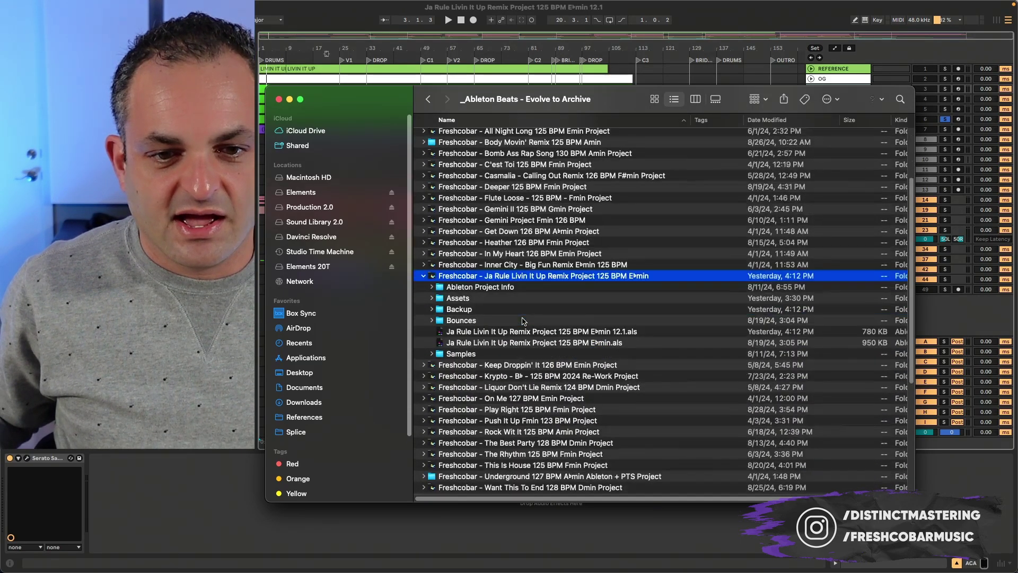
click(432, 298)
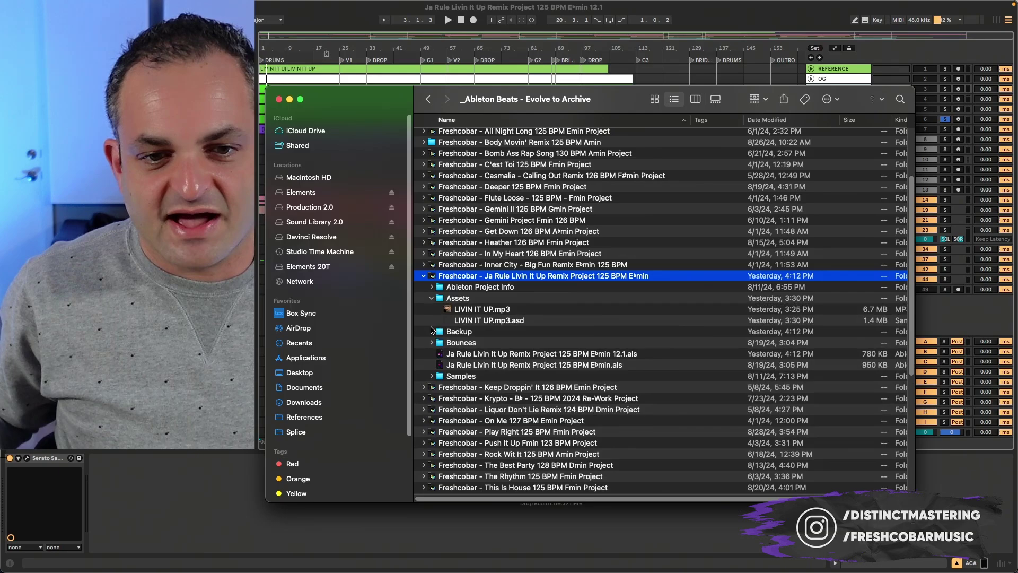
click(476, 311)
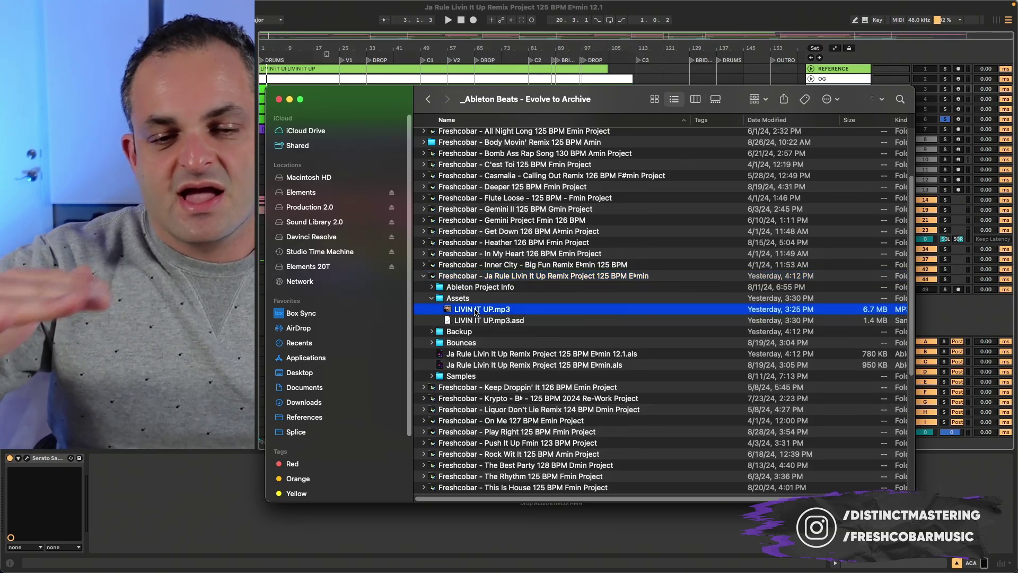
click(502, 275)
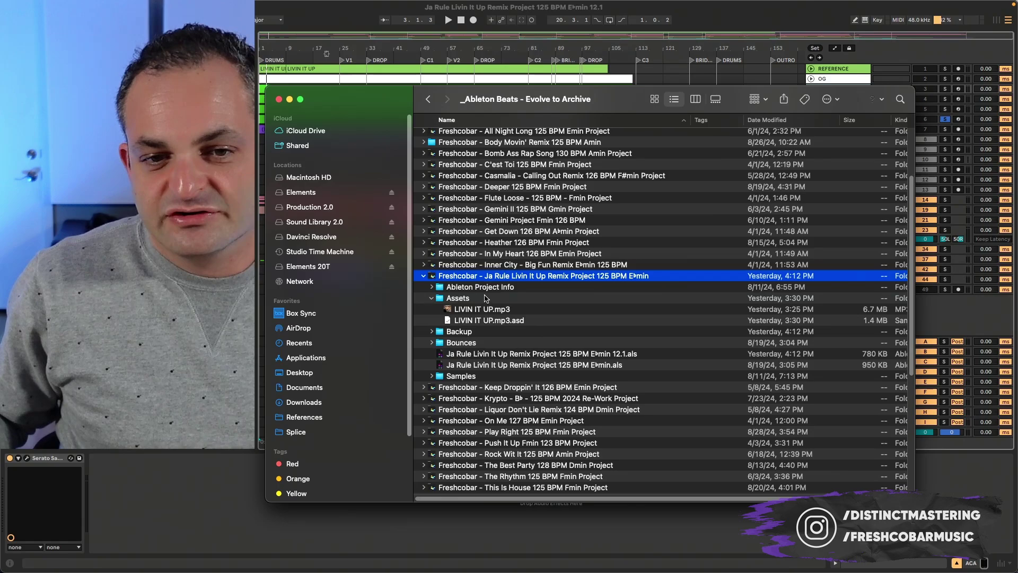
click(479, 309)
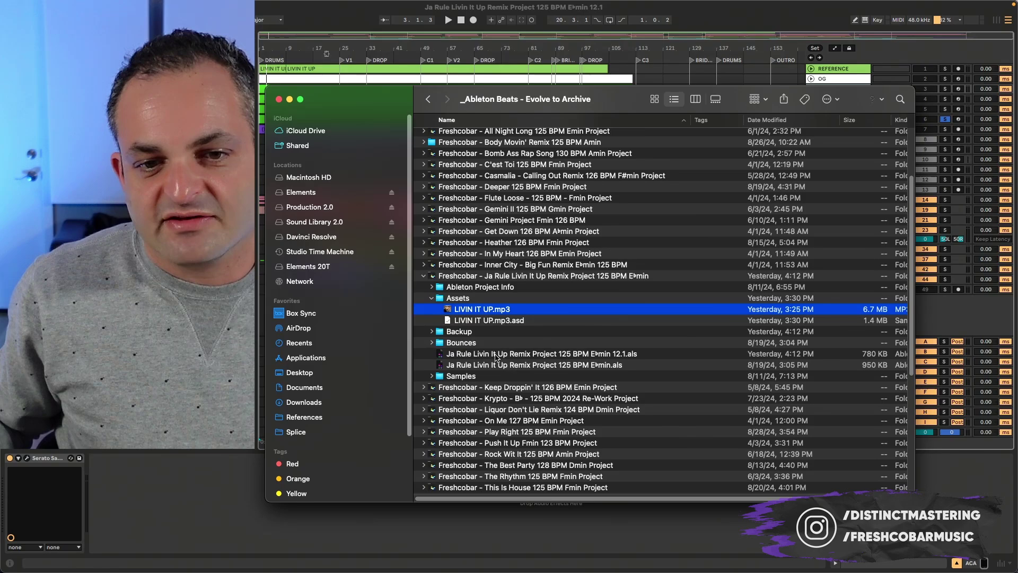
click(474, 538)
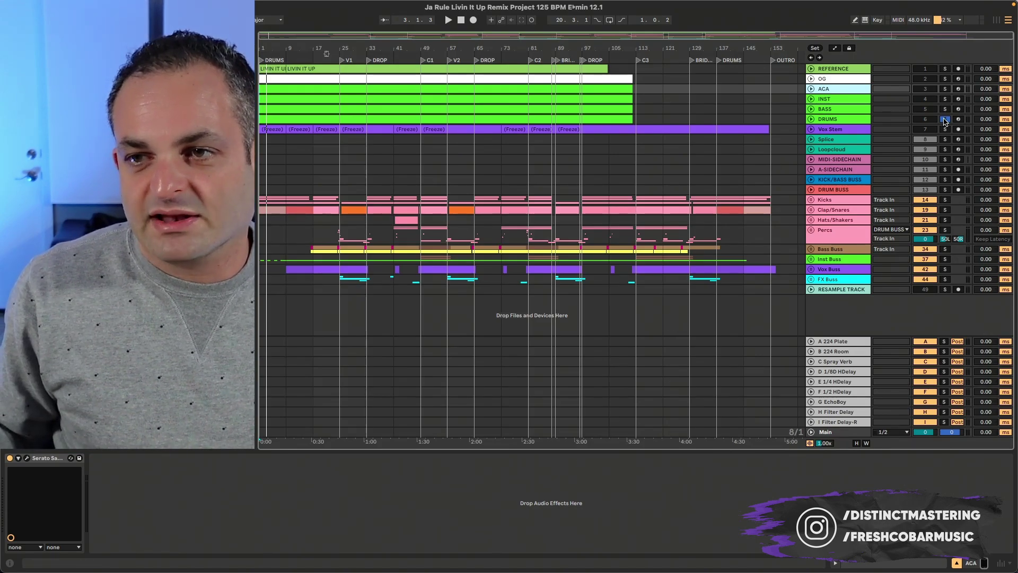
- Choose Freeze Tracks from the header context menu of the four selected stem tracks
right_click(830, 95)
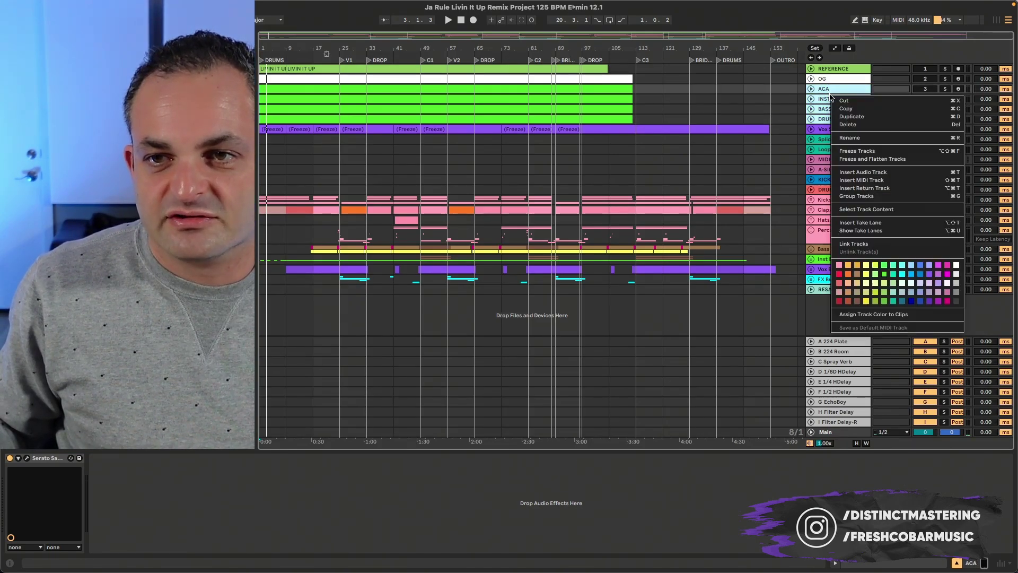
click(855, 159)
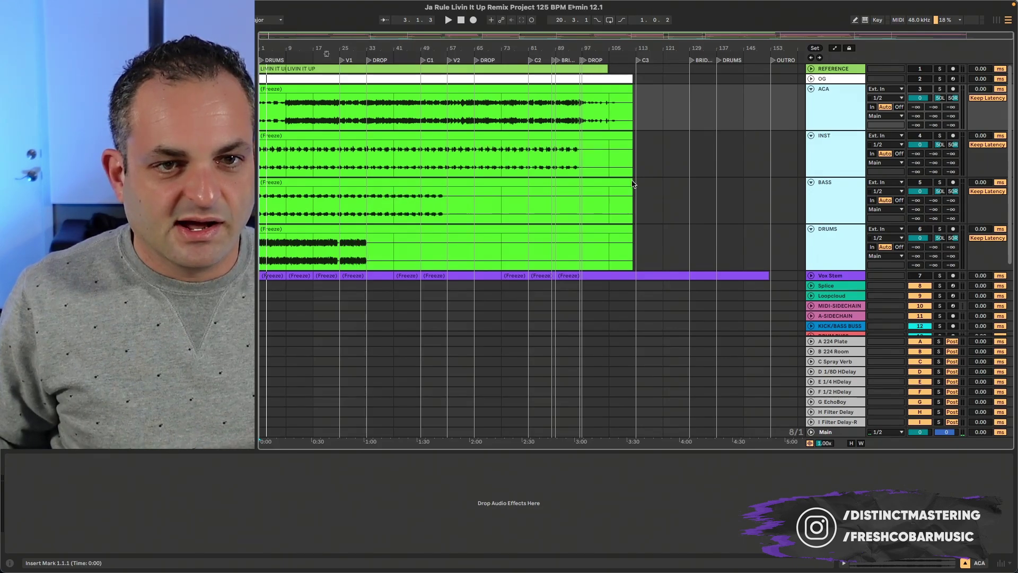
- Play the arrangement from bar 9 with DRUMS soloed, then solo BASS, then INST instead
drag(341, 252, 425, 242)
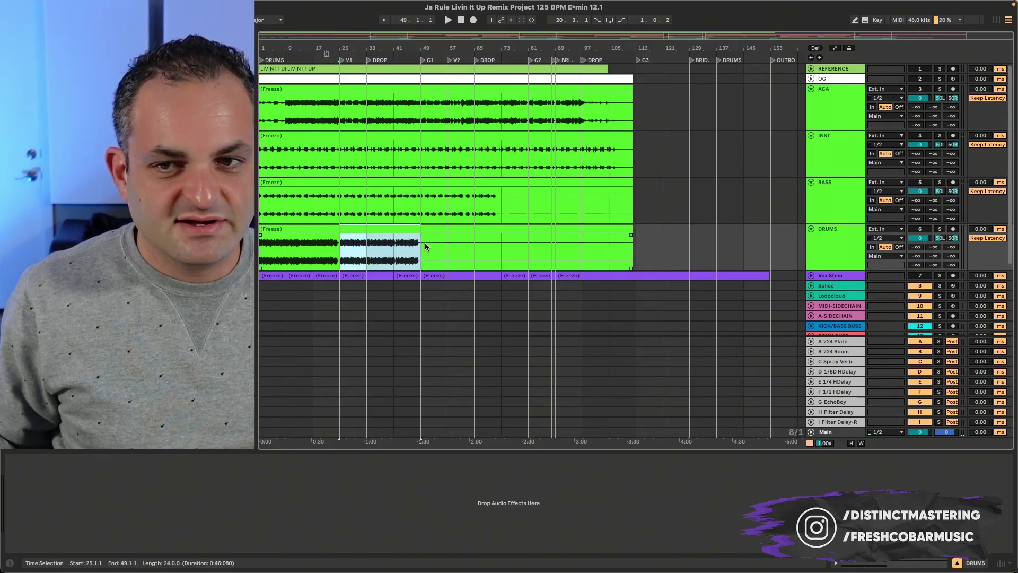
click(631, 252)
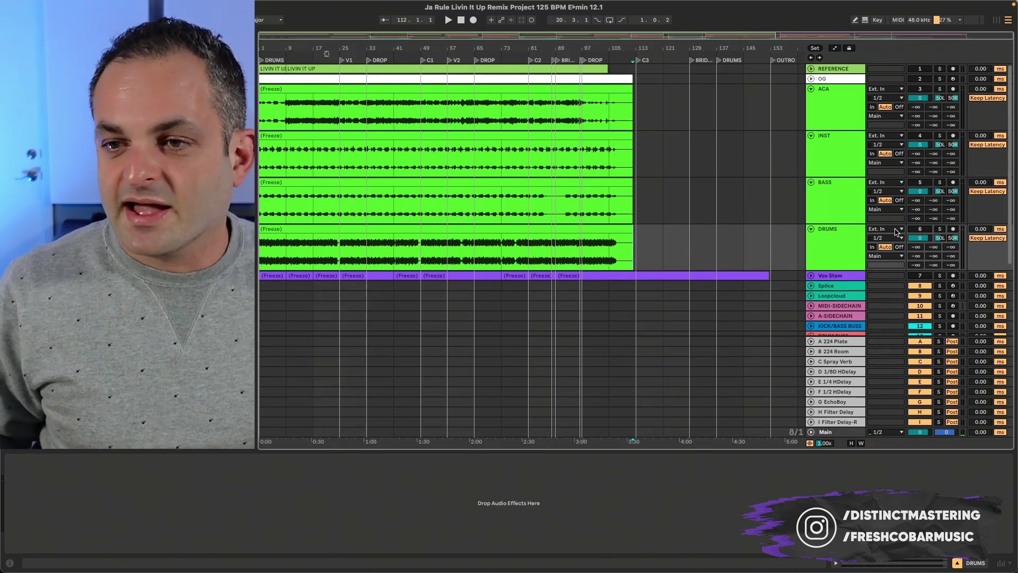
click(940, 228)
click(285, 259)
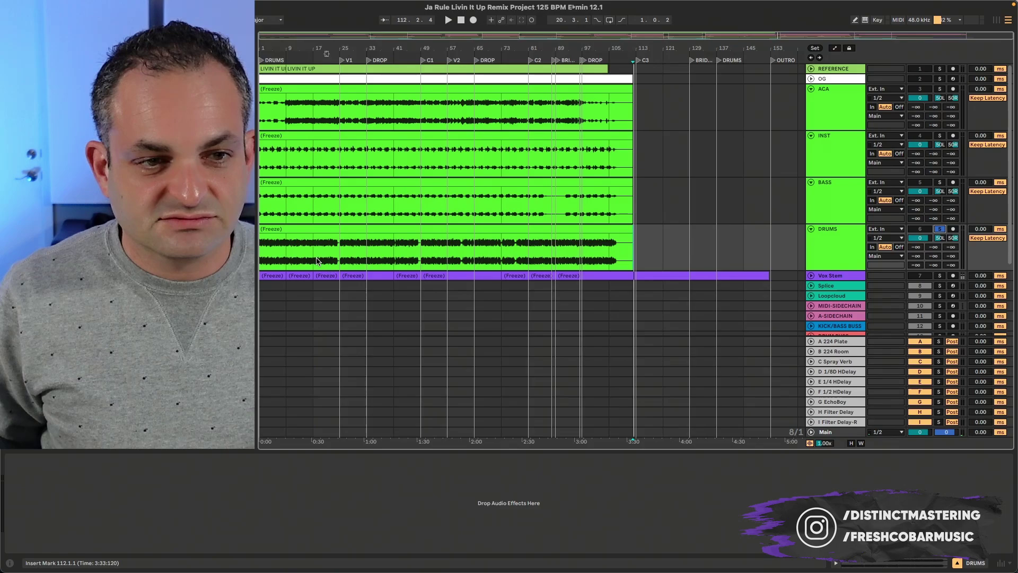
key(space)
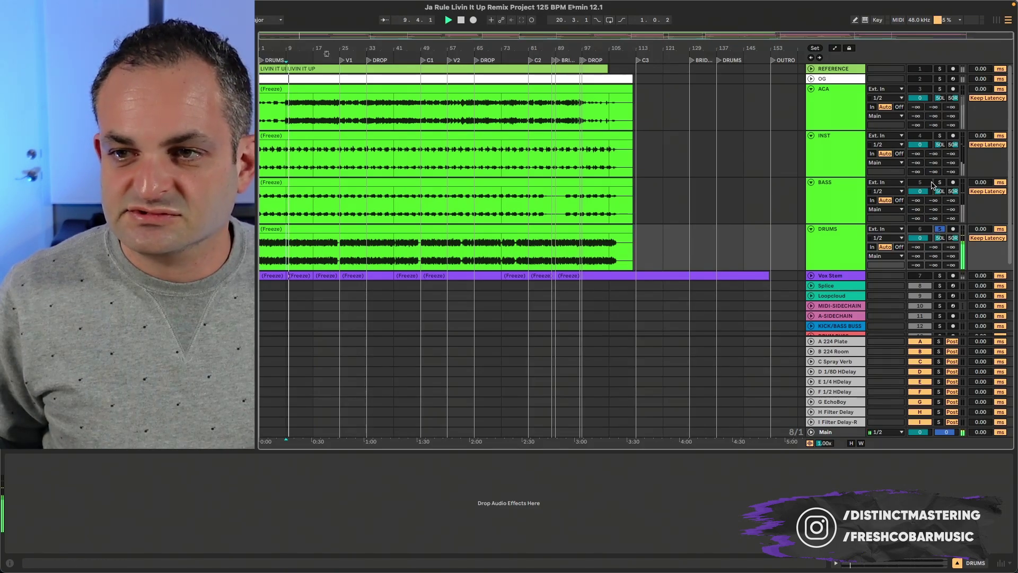
click(939, 183)
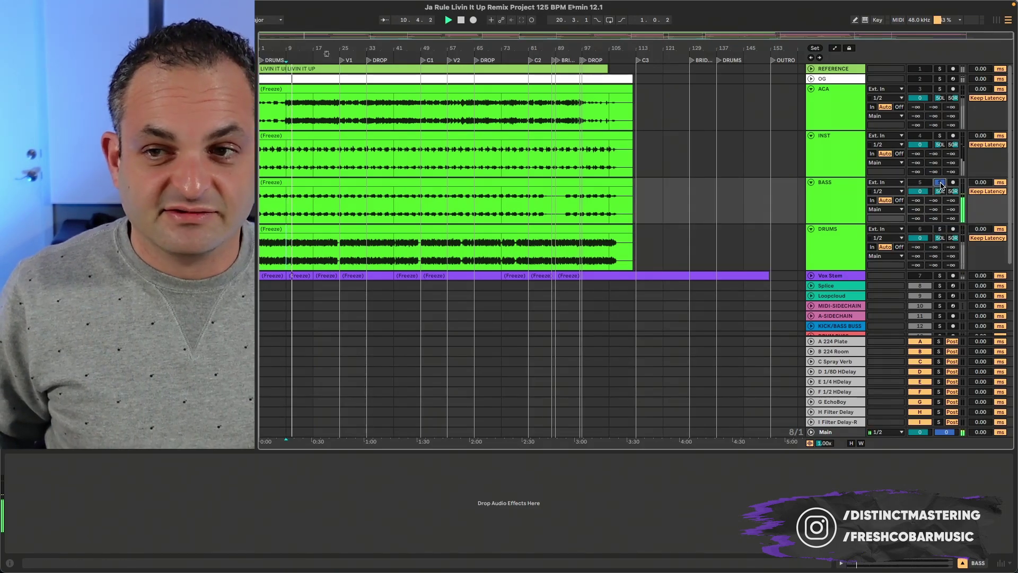
click(939, 135)
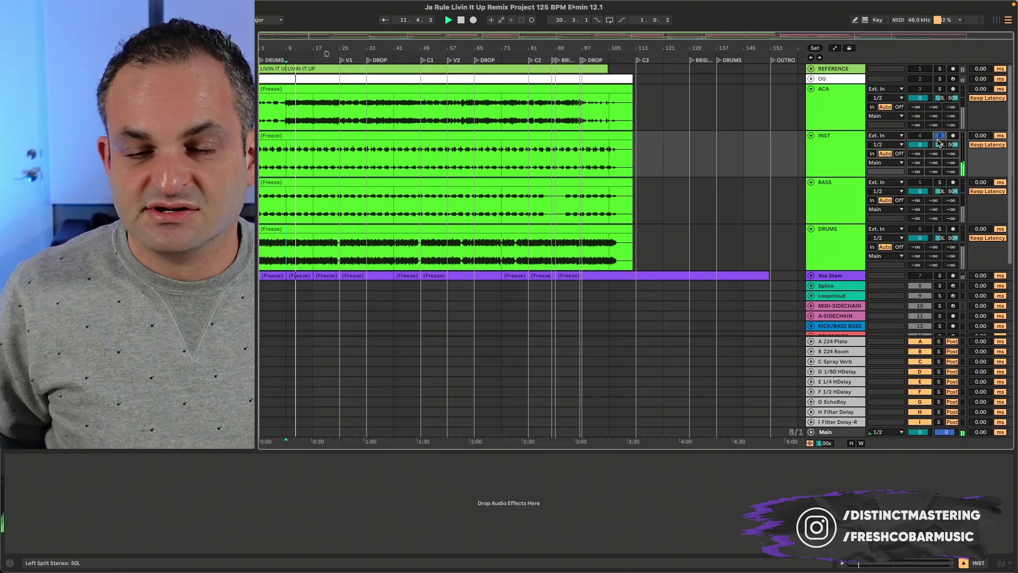